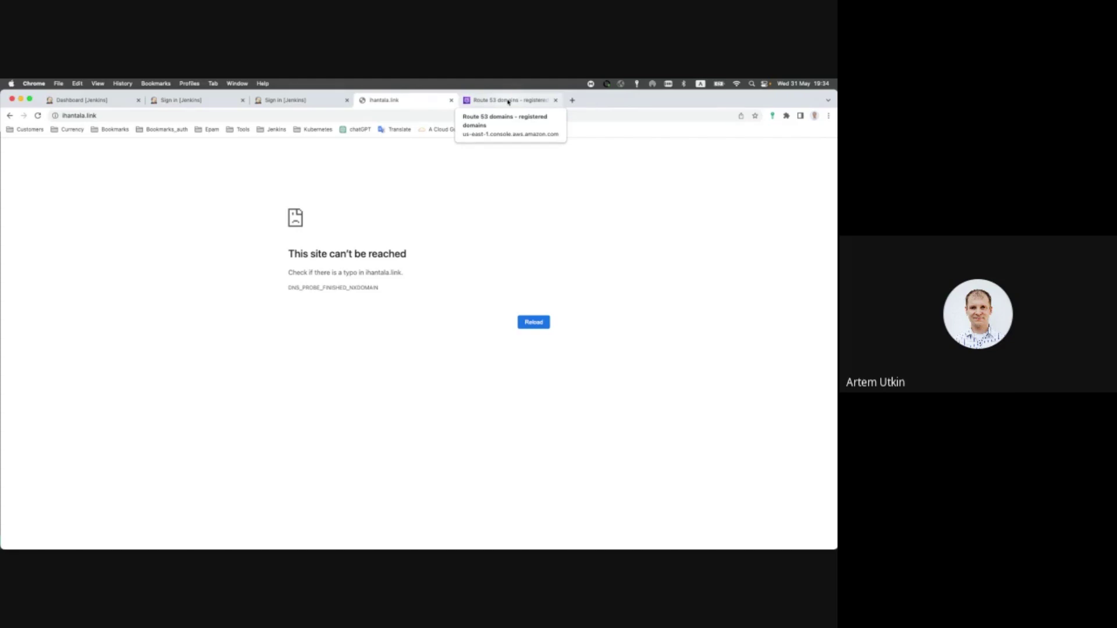
View the registered domain details of ihantala.link in Route 53, and open the EC2 load balancers list for us-east-1
left_click(508, 102)
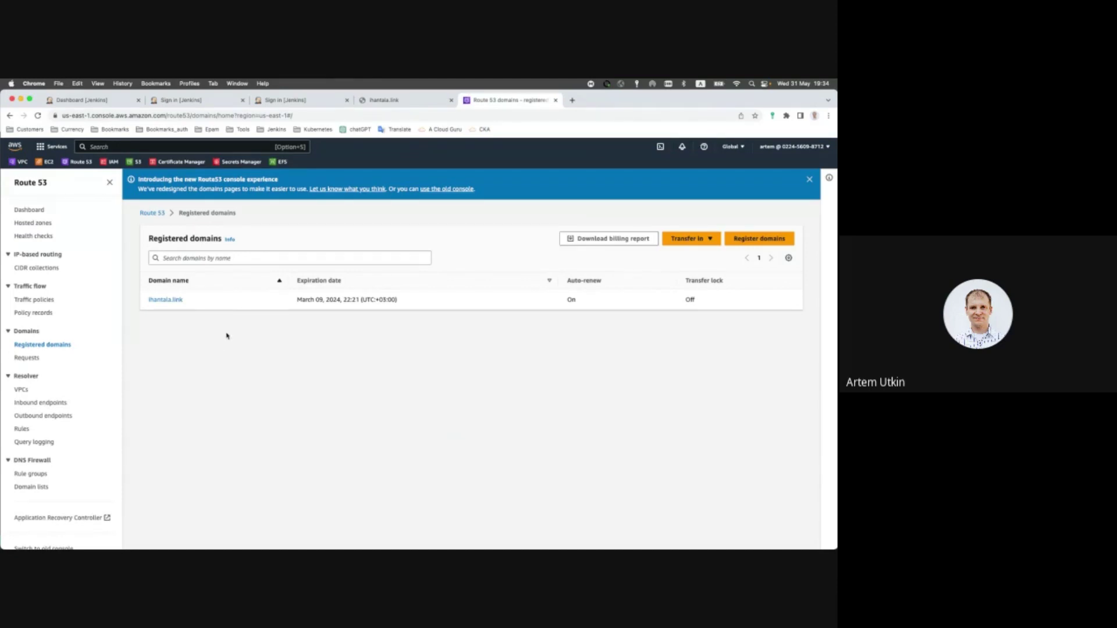
left_click(166, 300)
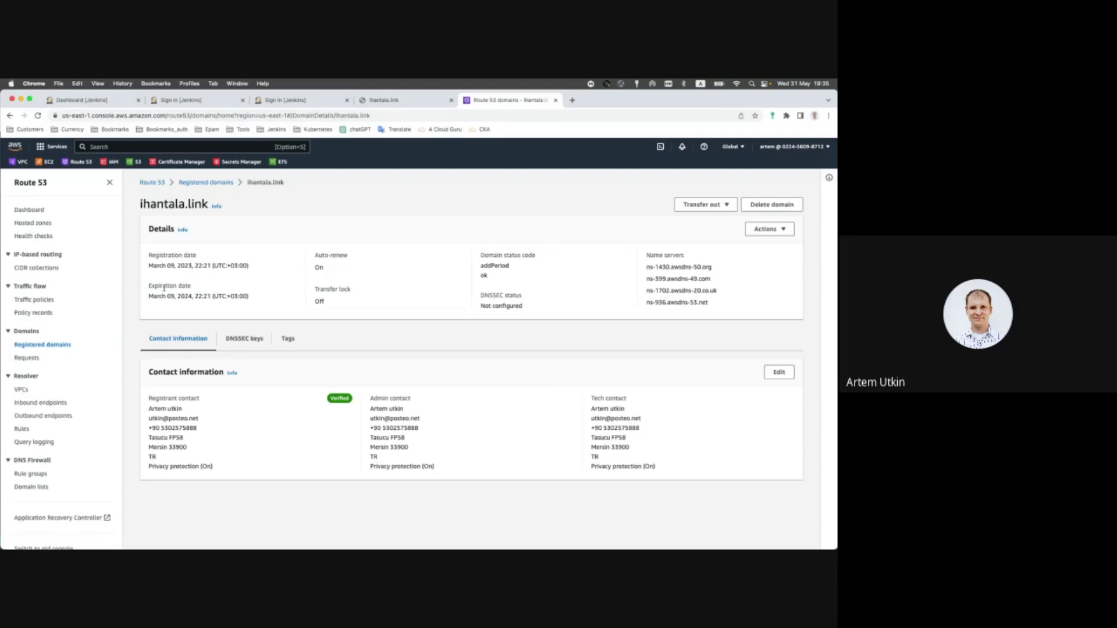
left_click(134, 146)
type("load")
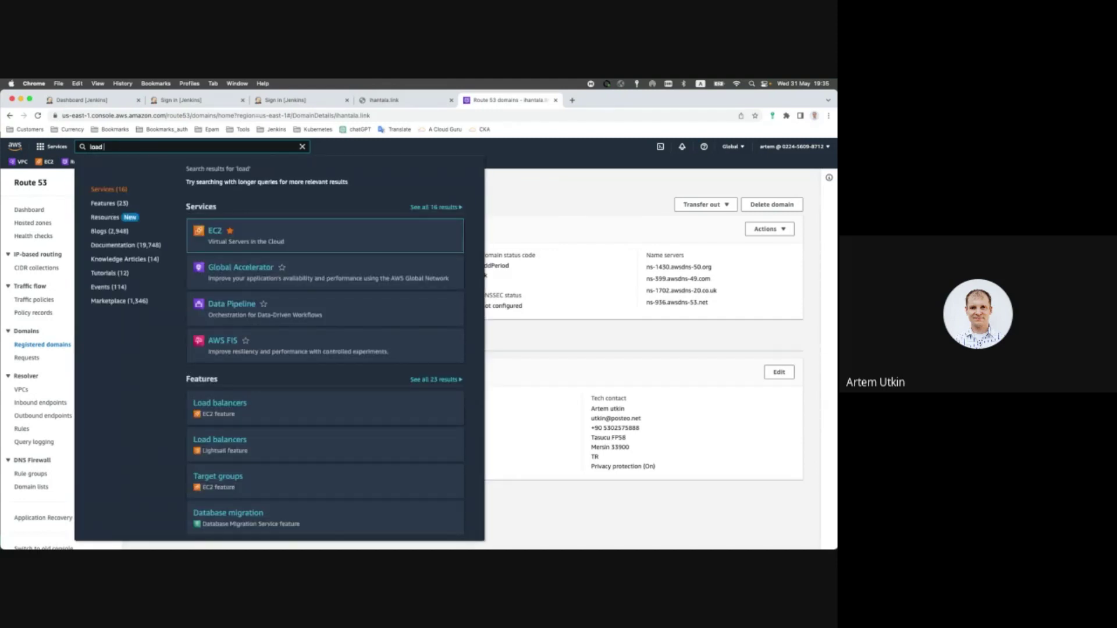
left_click(241, 406)
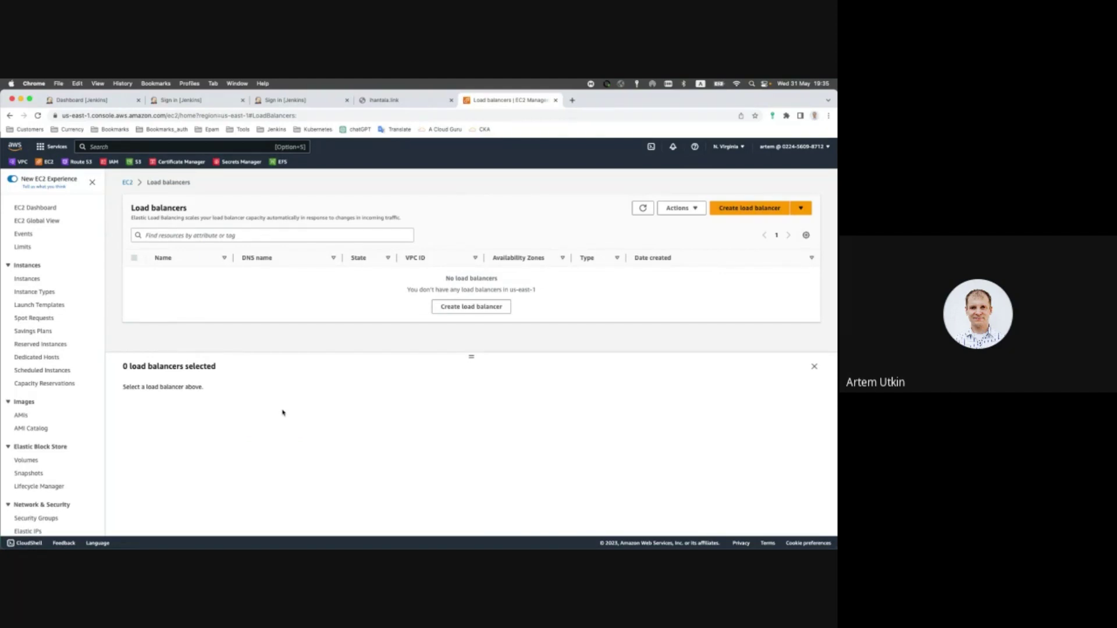
Search the AWS console for "elastic load", look through the matching services and features, and recheck the ihantala.link page
left_click(131, 147)
type("ela")
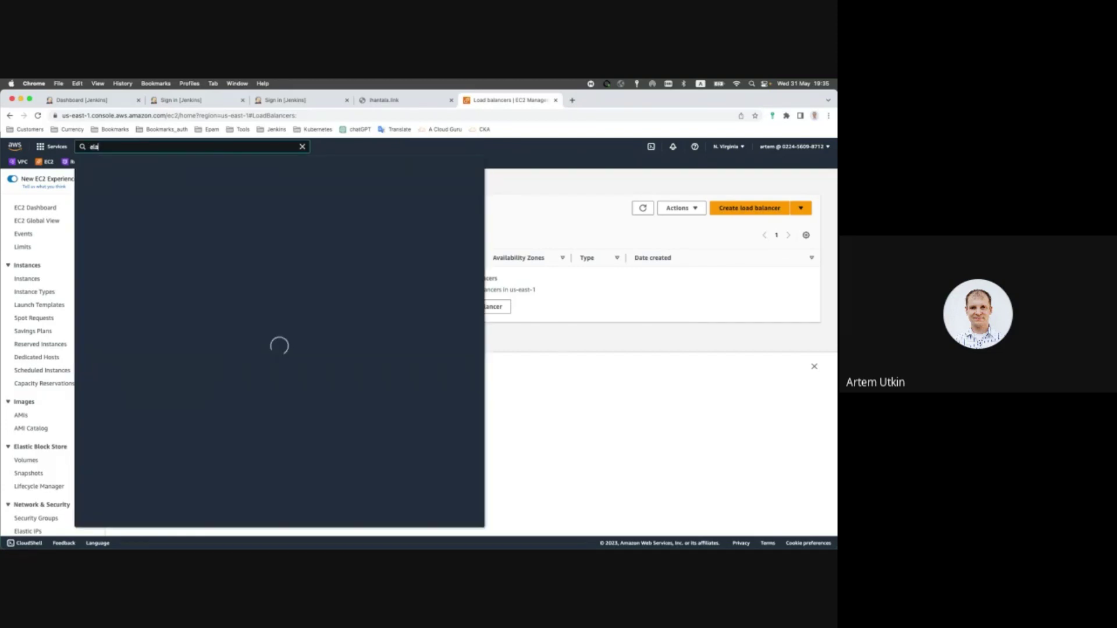
type("stic load")
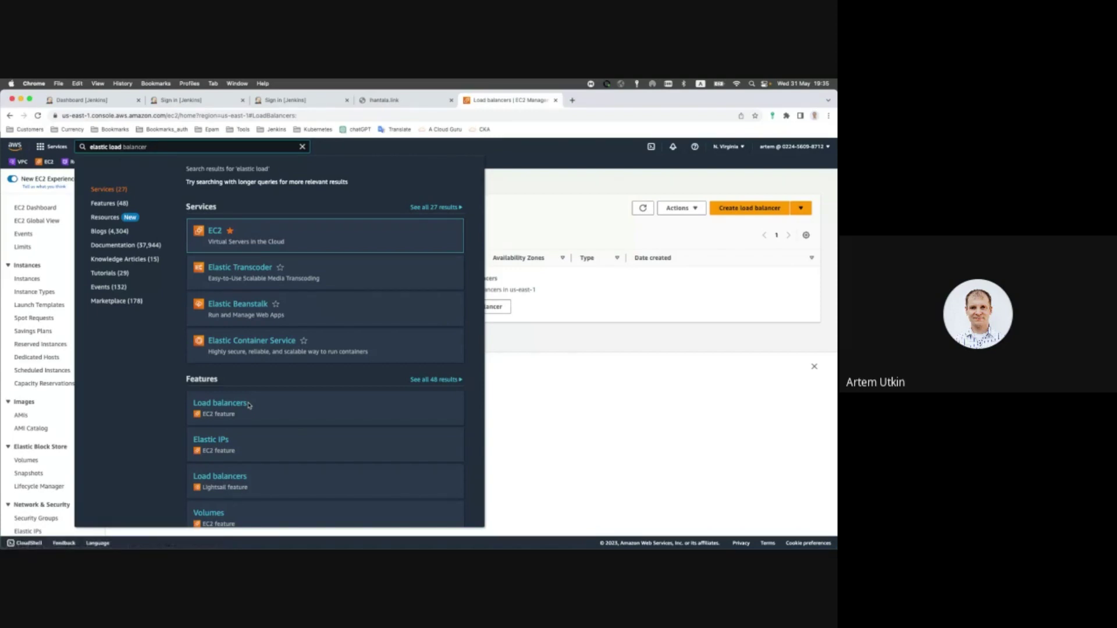
scroll(249, 405, "down", 1)
scroll(247, 406, "up", 1)
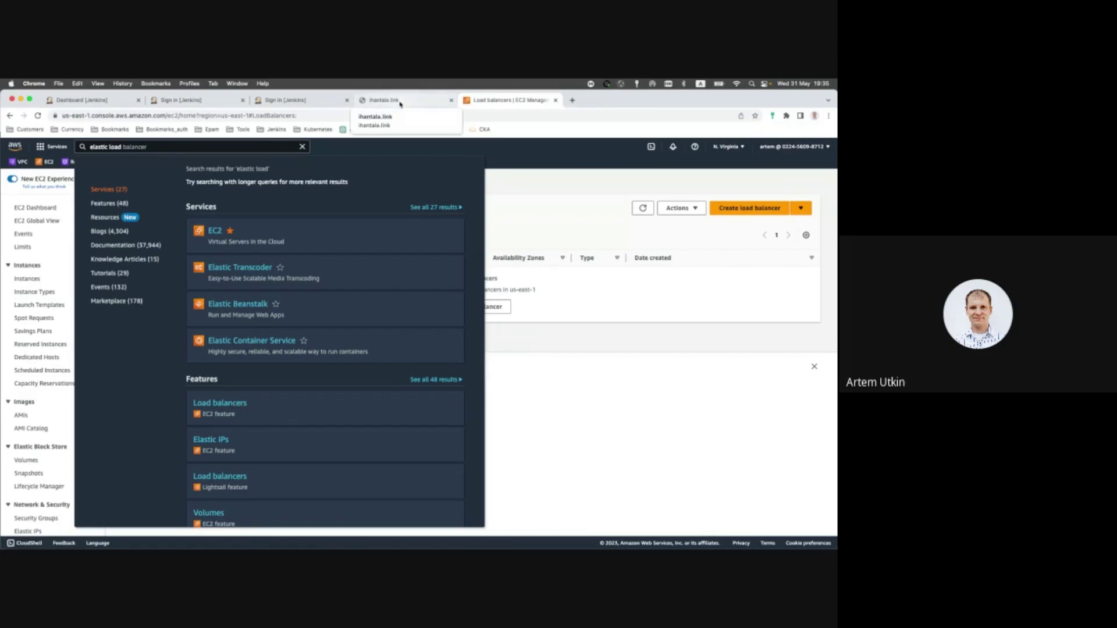
left_click(417, 102)
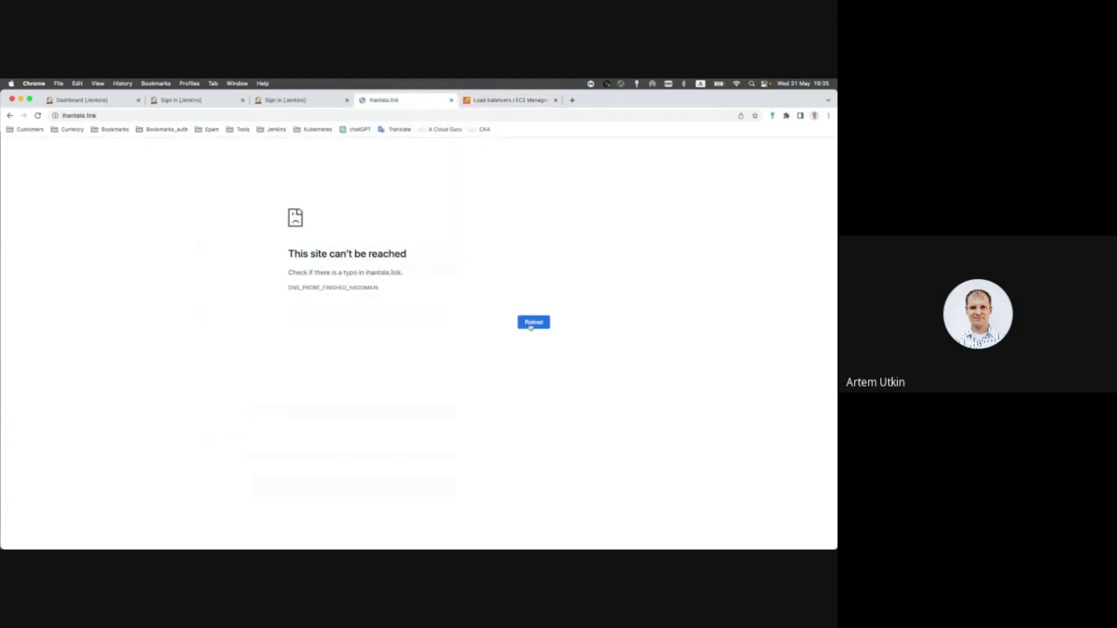
left_click(499, 102)
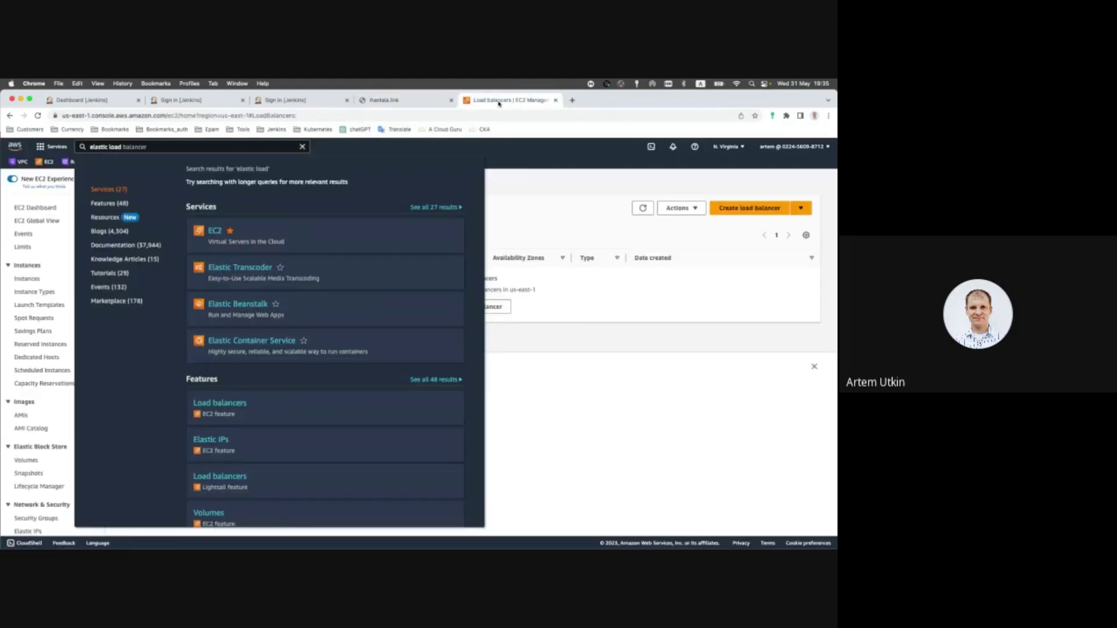
mouse_move(215, 232)
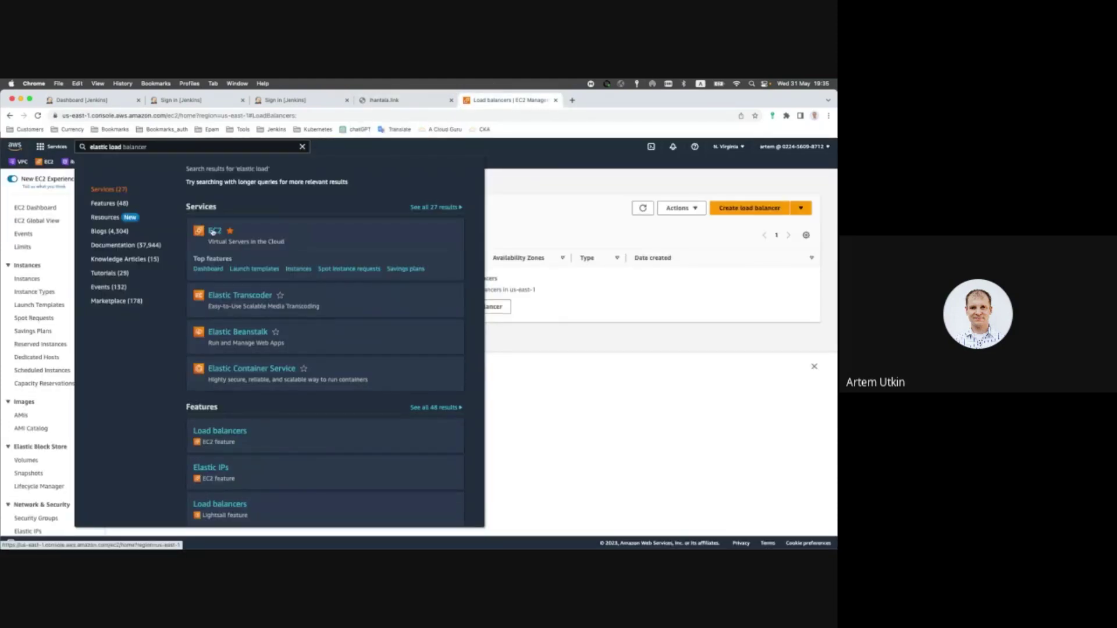
left_click(53, 255)
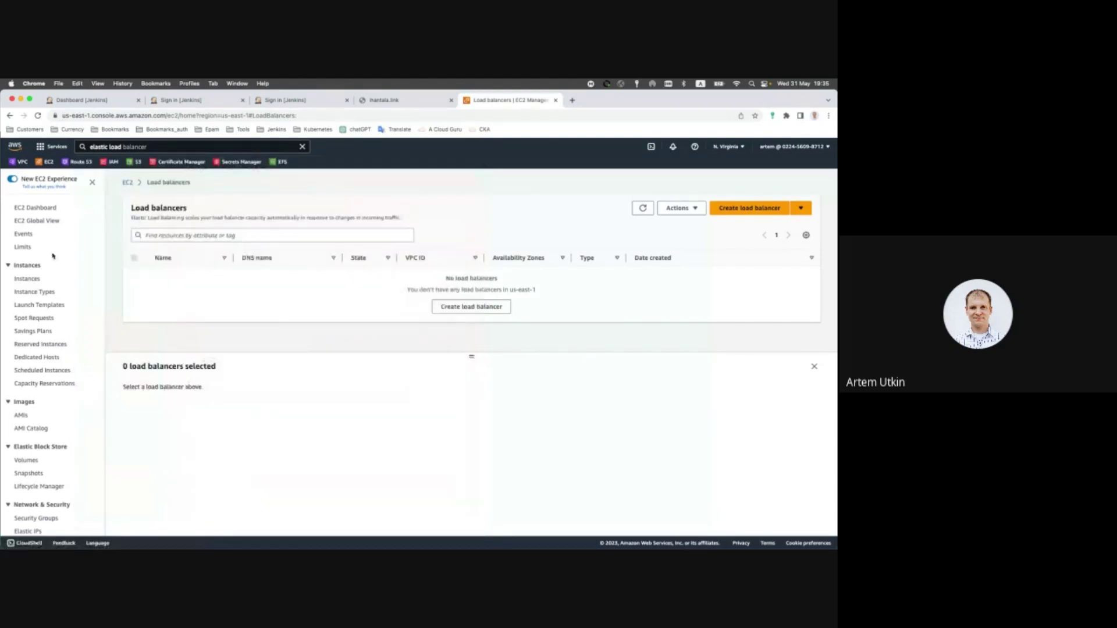
Reopen the ihantala.link domain details from the Route 53 dashboard, check the name servers, and close the console page
left_click(76, 162)
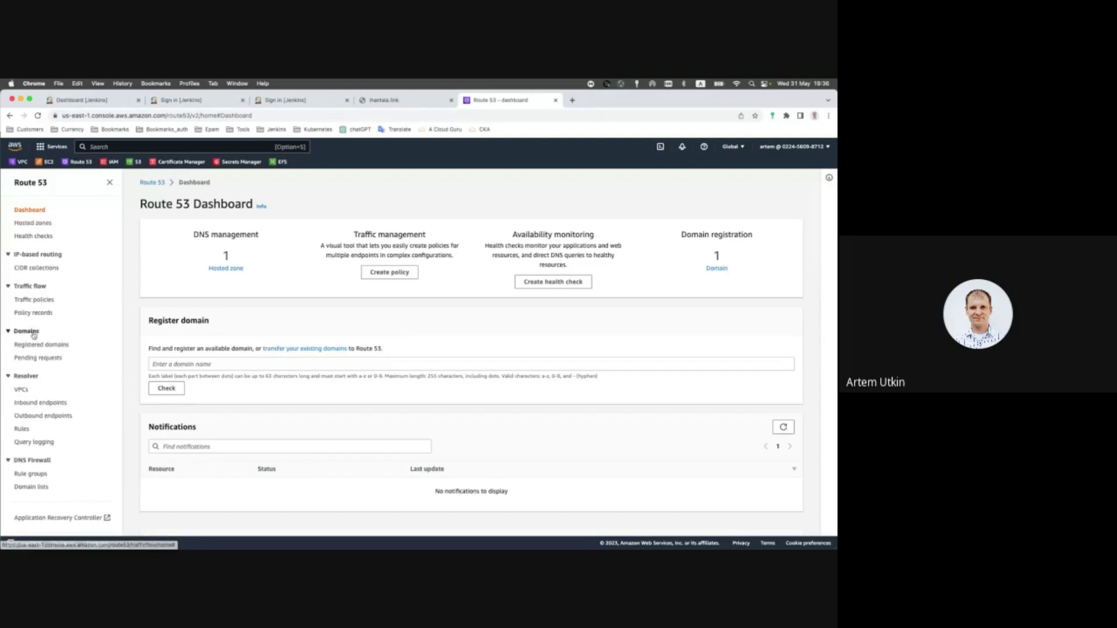
left_click(719, 269)
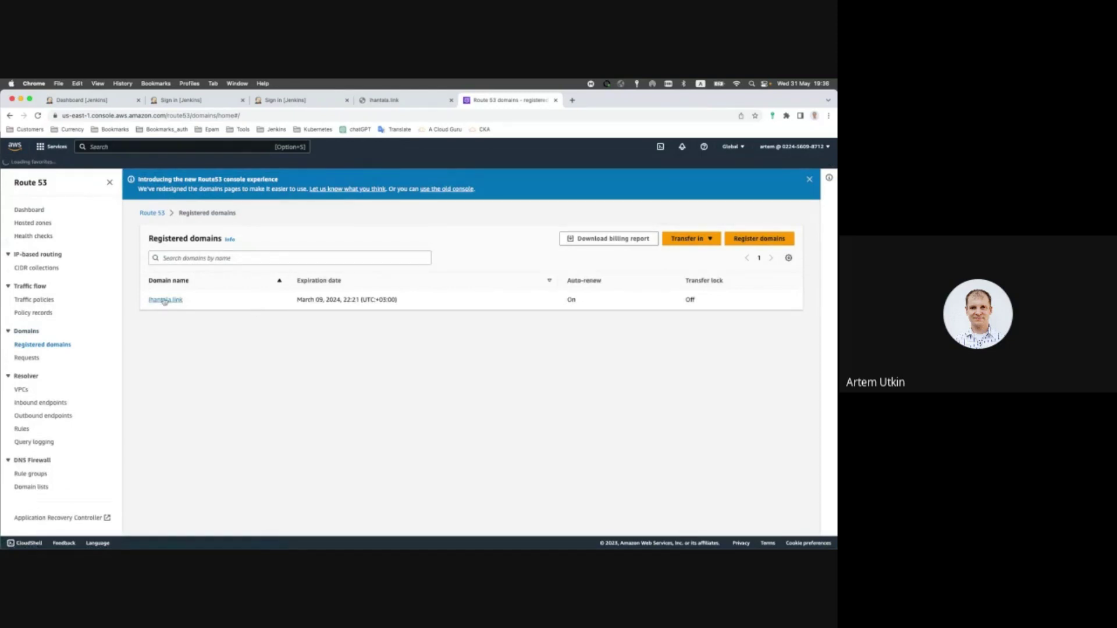
left_click(165, 300)
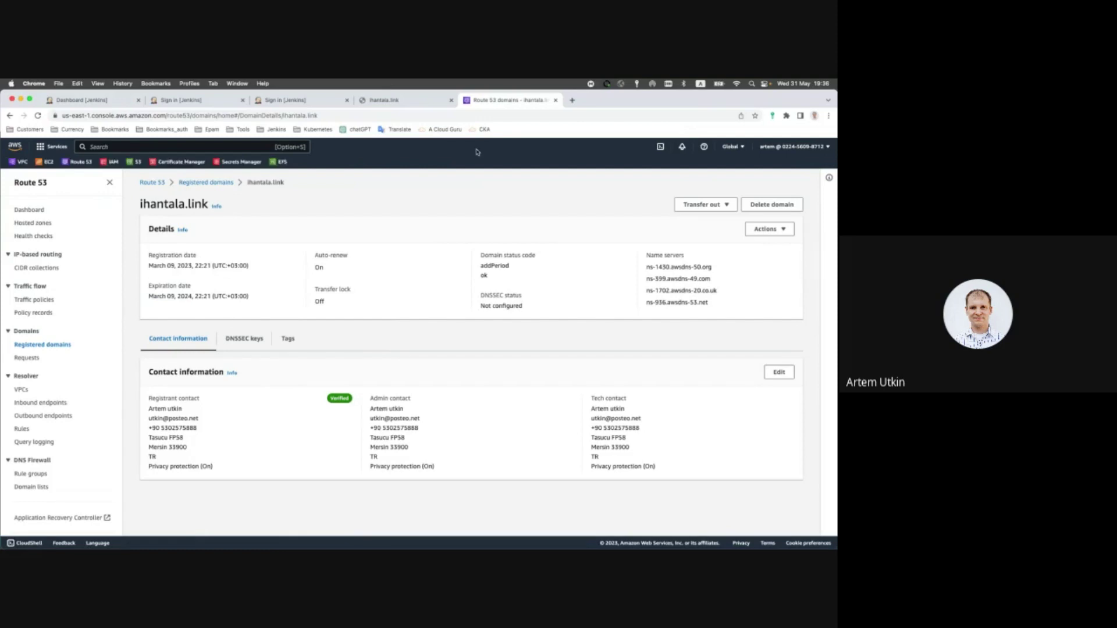
middle_click(521, 103)
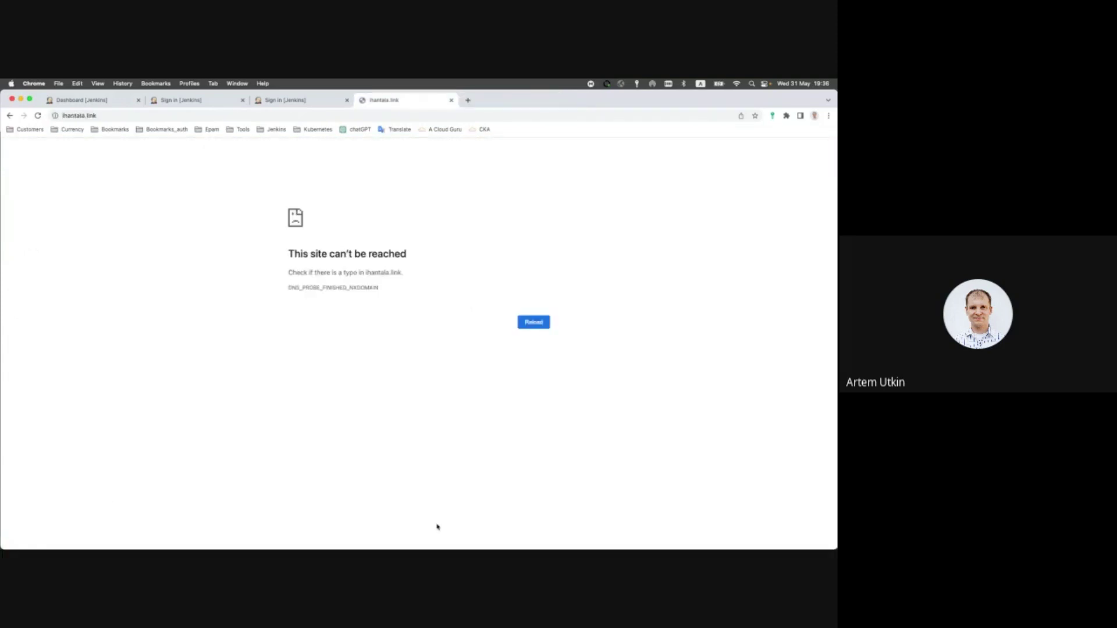
Switch to Terminal, query the DNS of ihantala.link with dig, and return to the site's page in Chrome
key("super+Tab")
left_click(478, 478)
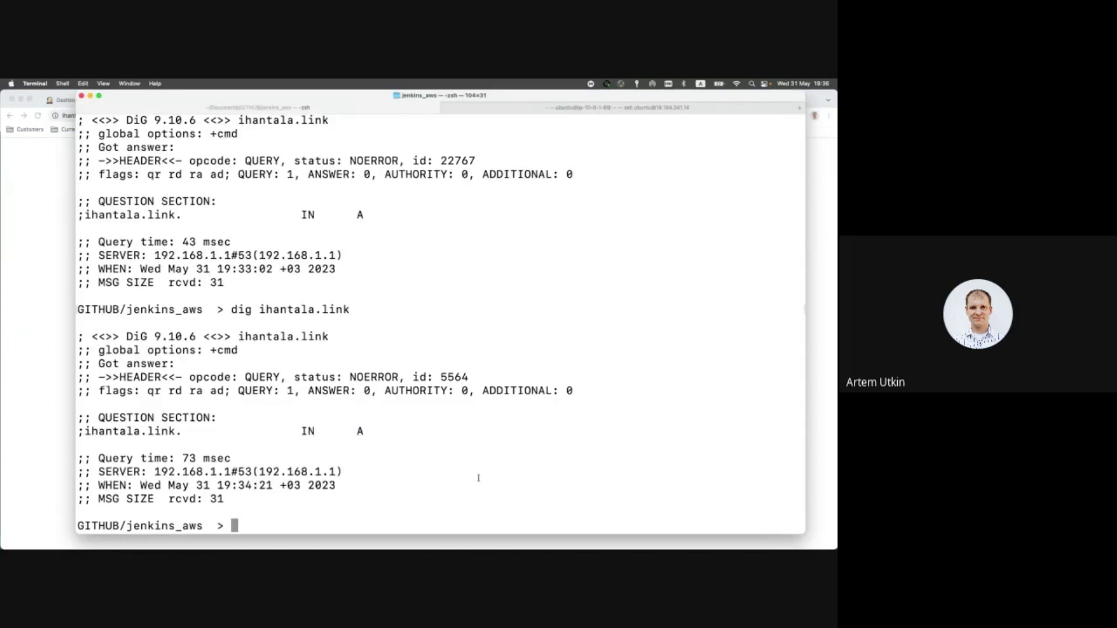
key("Up")
key("Return")
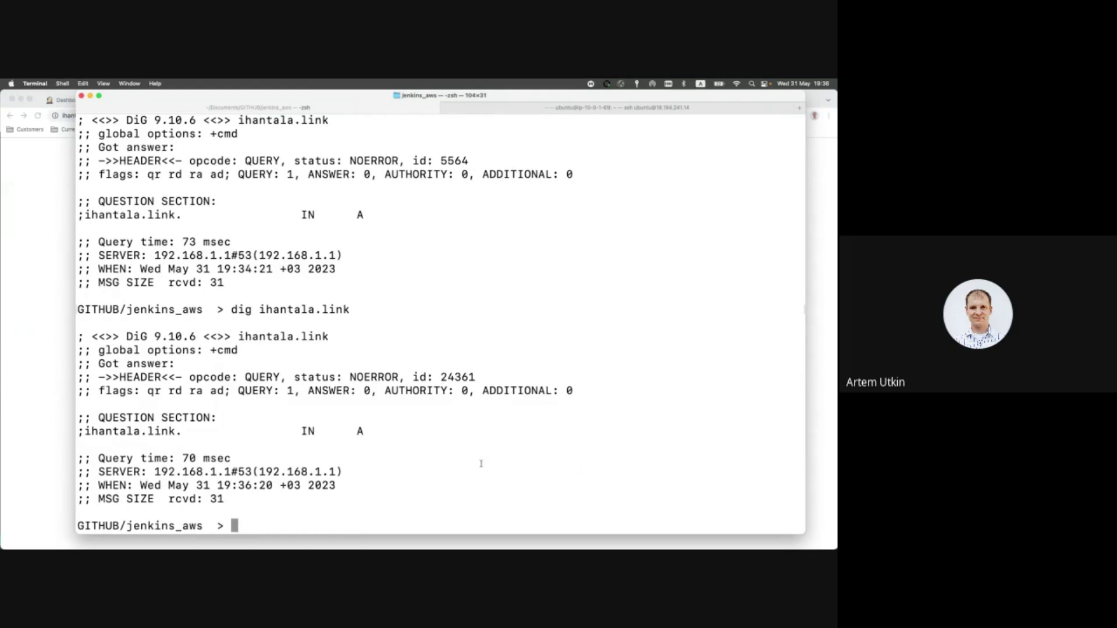
key("super+Tab")
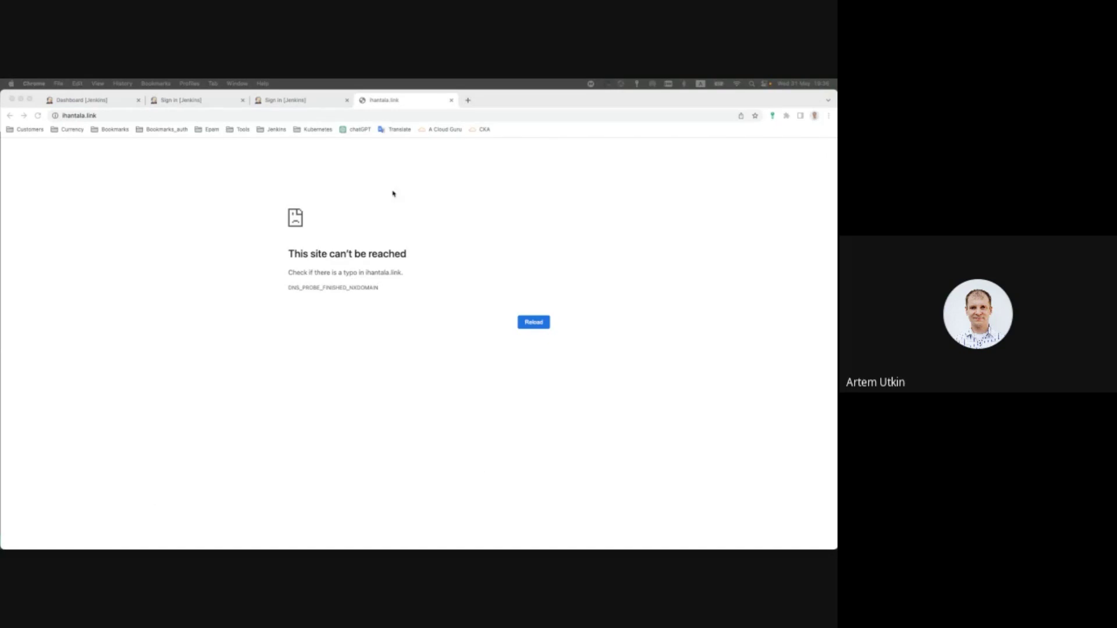
Run dig ihantala.link two more times in Terminal to check whether the domain resolves
key("super+Tab")
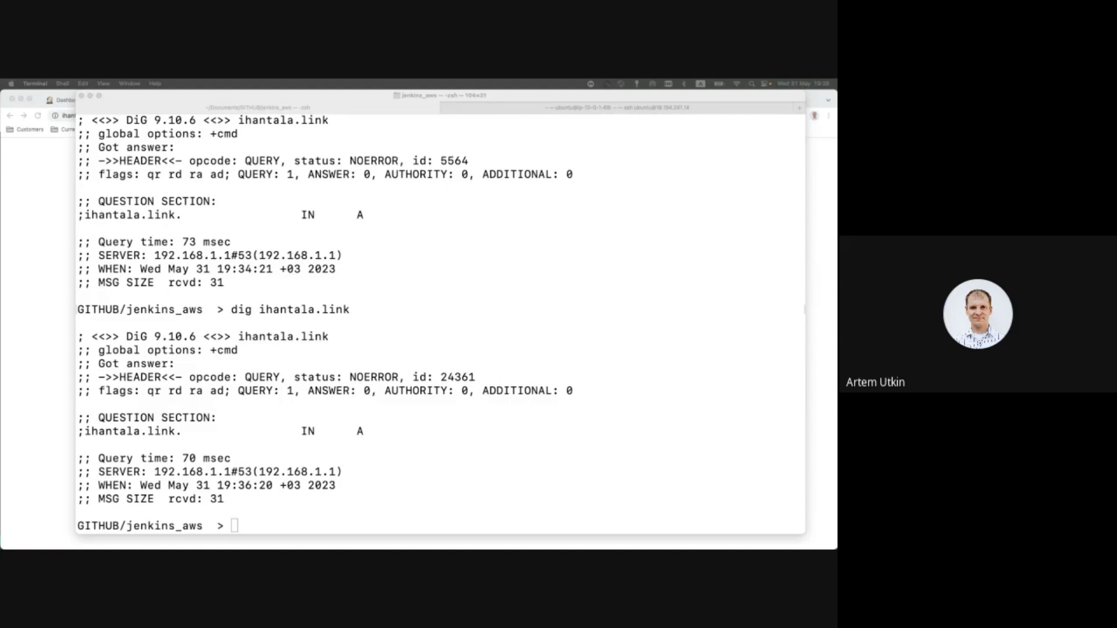
key("Up")
key("Return")
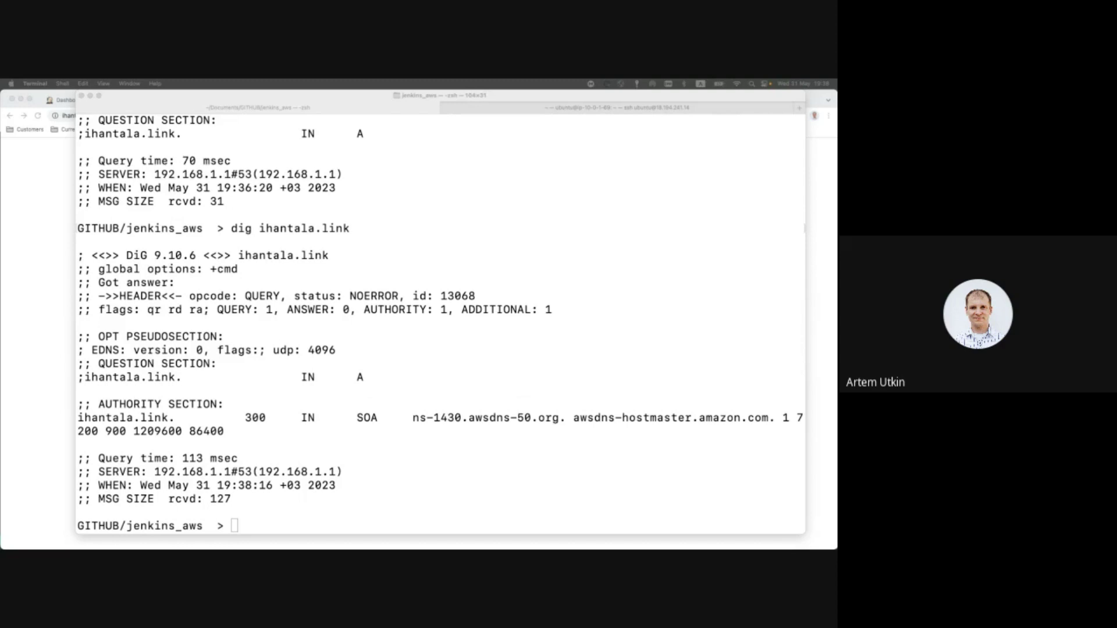
left_click(476, 444)
key("Up")
key("Return")
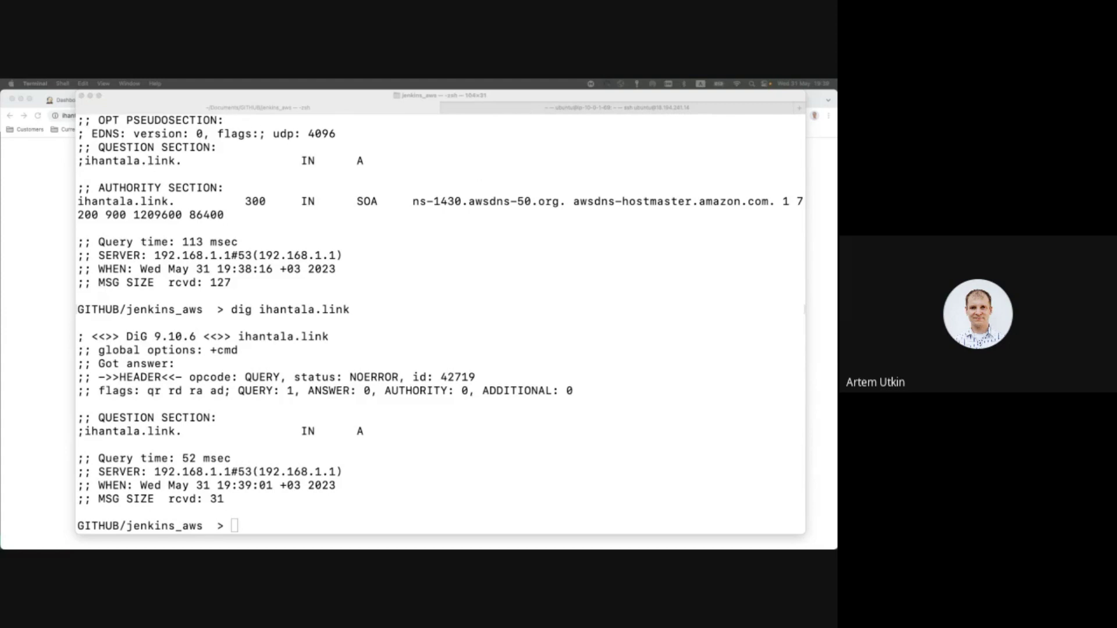
Review the four name servers in the NS record of the ihantala.link hosted zone in Route 53, and close the page
left_click(528, 548)
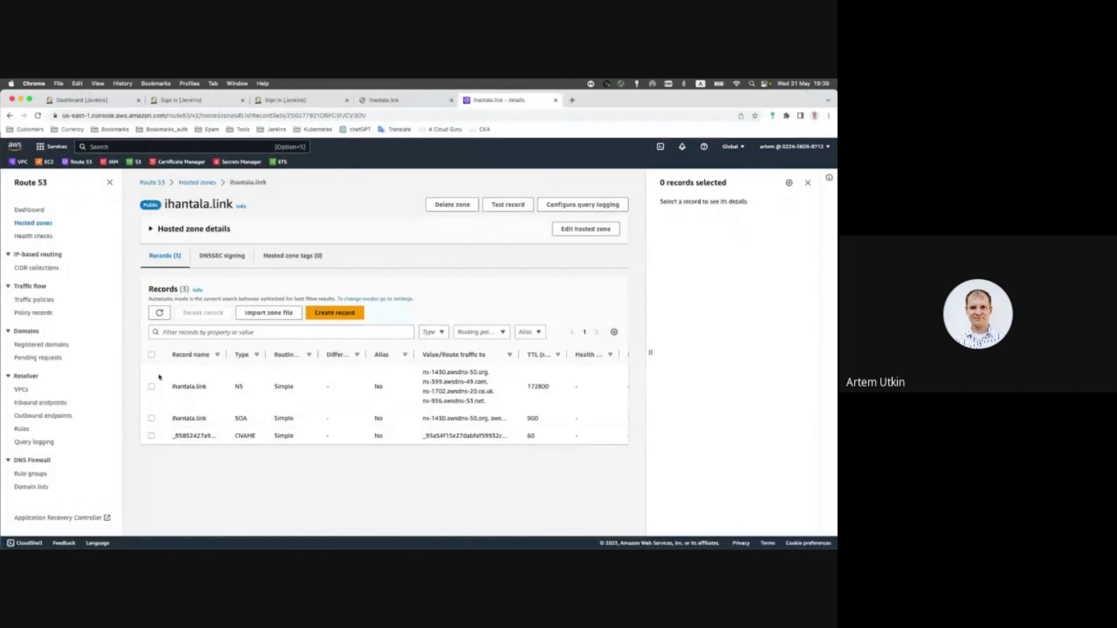
left_click_drag(172, 388, 209, 394)
left_click_drag(424, 373, 487, 403)
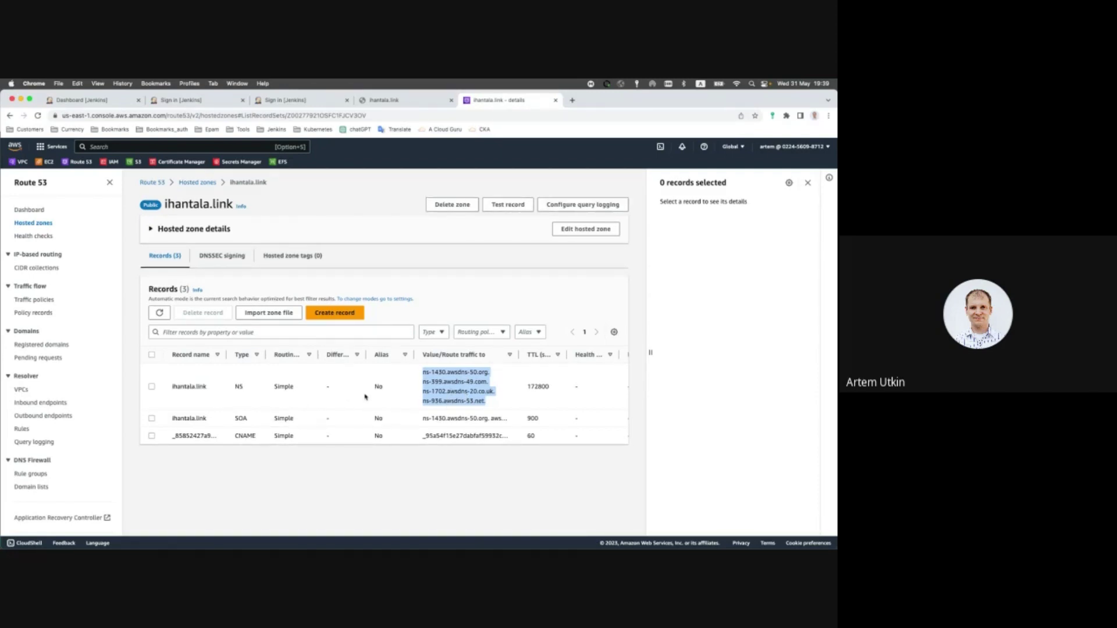
left_click(344, 387)
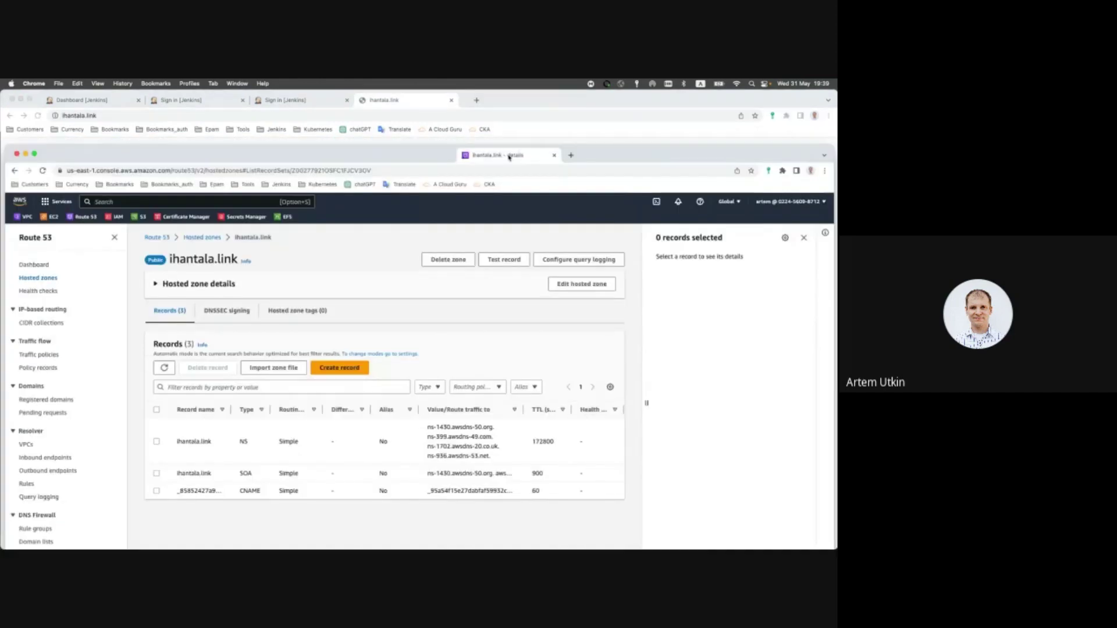
key("super+w")
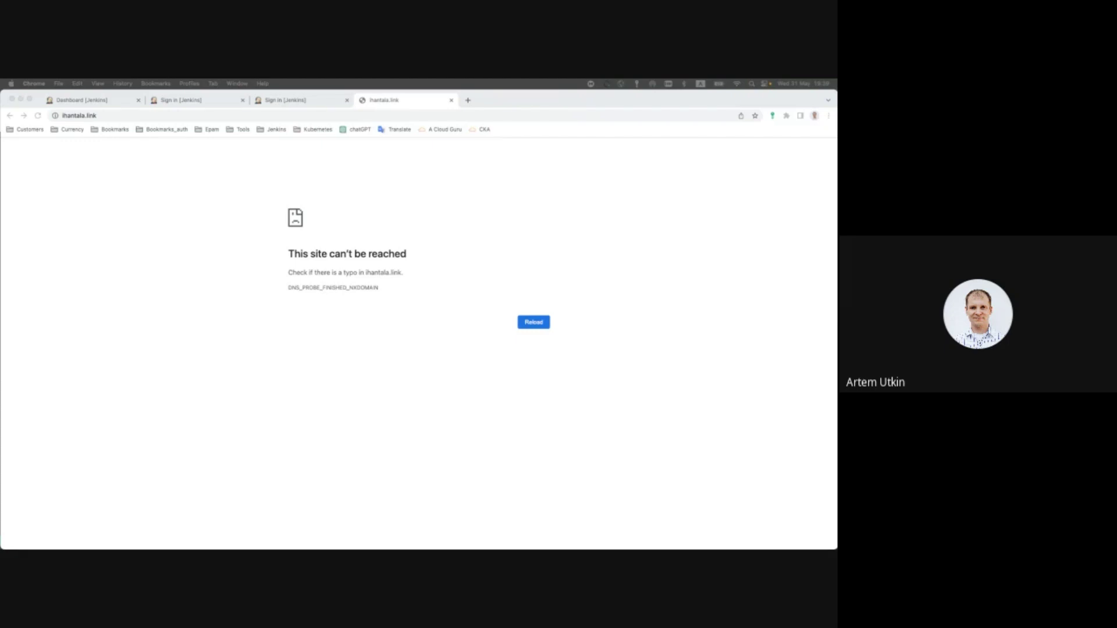
Rerun dig ihantala.link in Terminal and switch to the jenkins_aws project in VS Code
key("super+Tab")
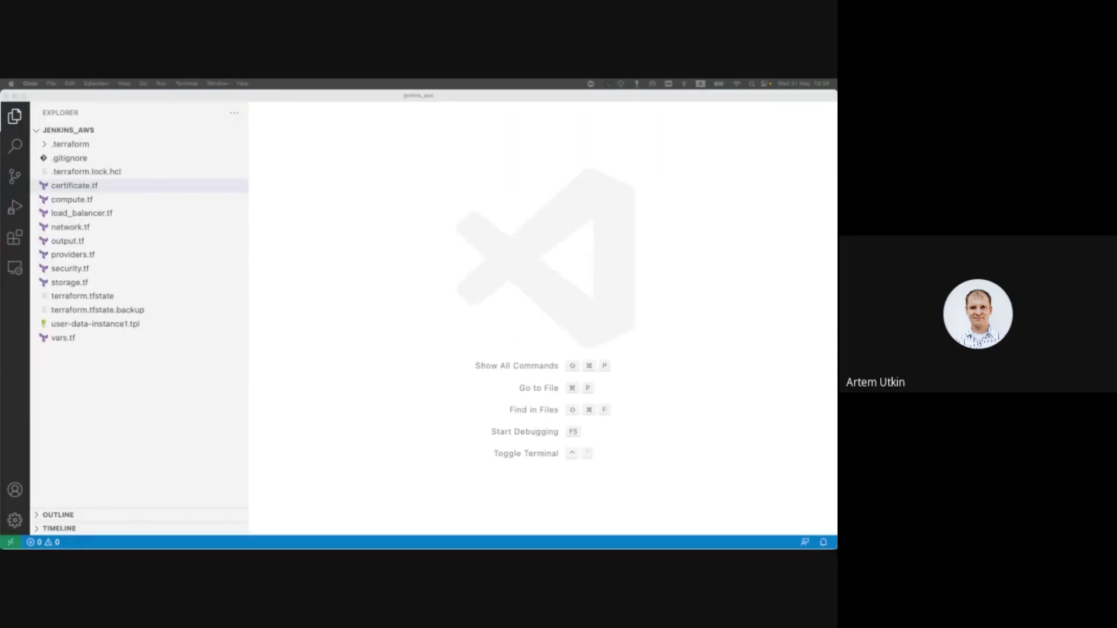
key("super+Tab")
key("Up")
key("Return")
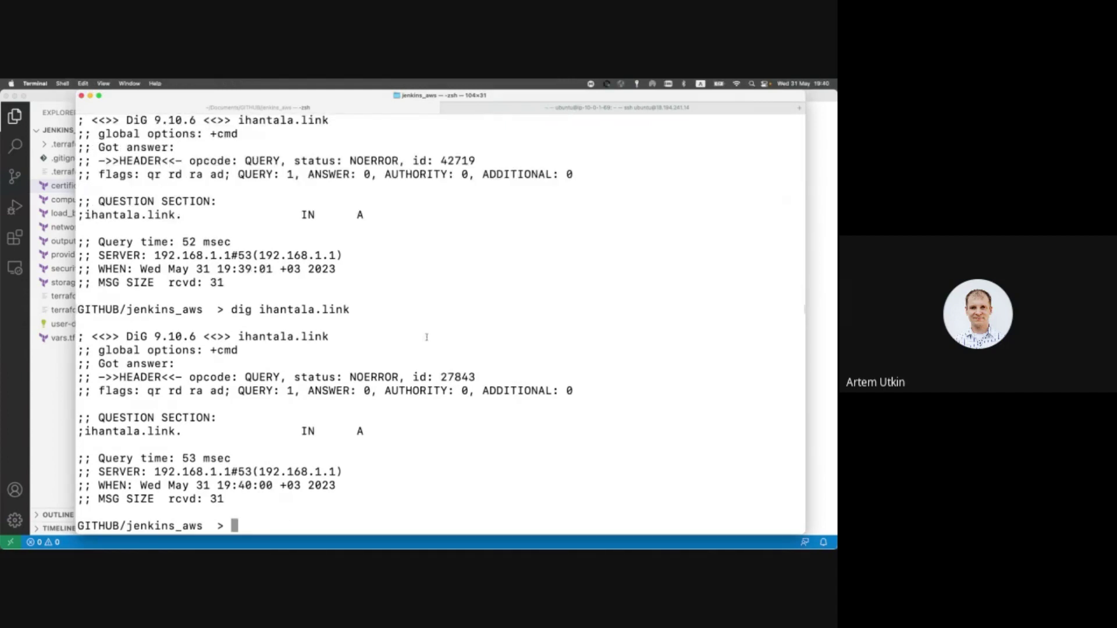
left_click(59, 365)
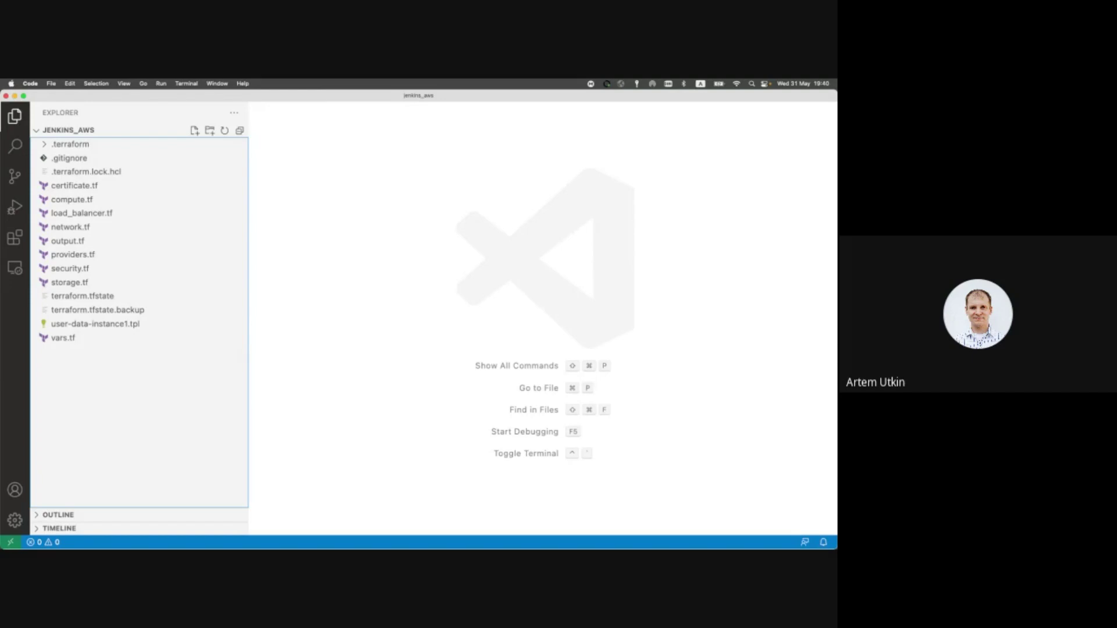
Create a new Terraform file named dns.tf in the root of the jenkins_aws project
key("super+Tab")
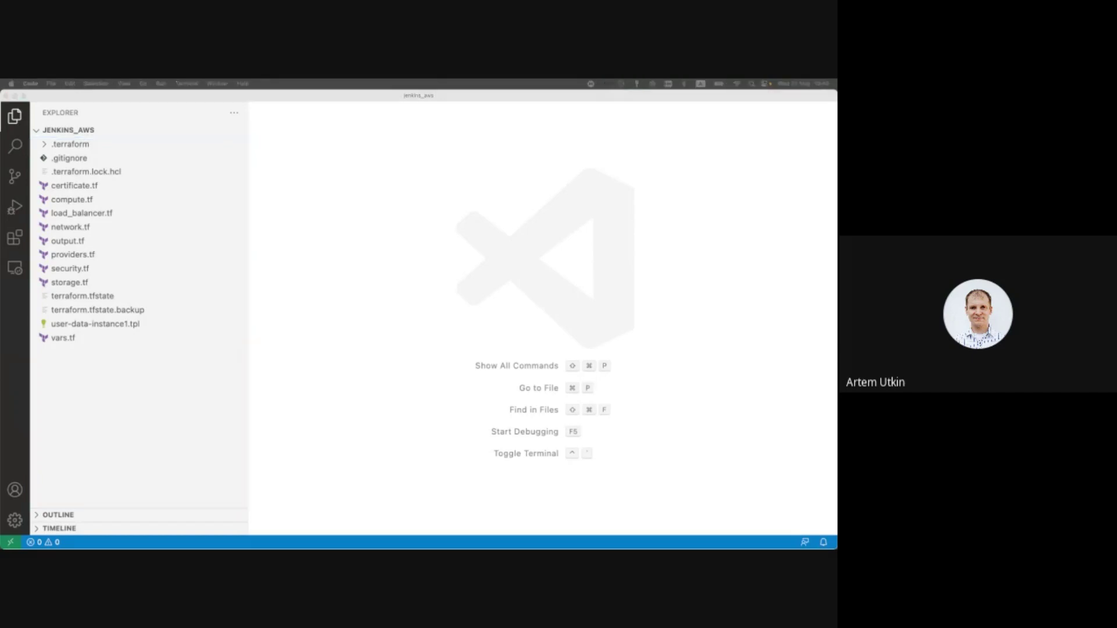
left_click(239, 495)
left_click(193, 131)
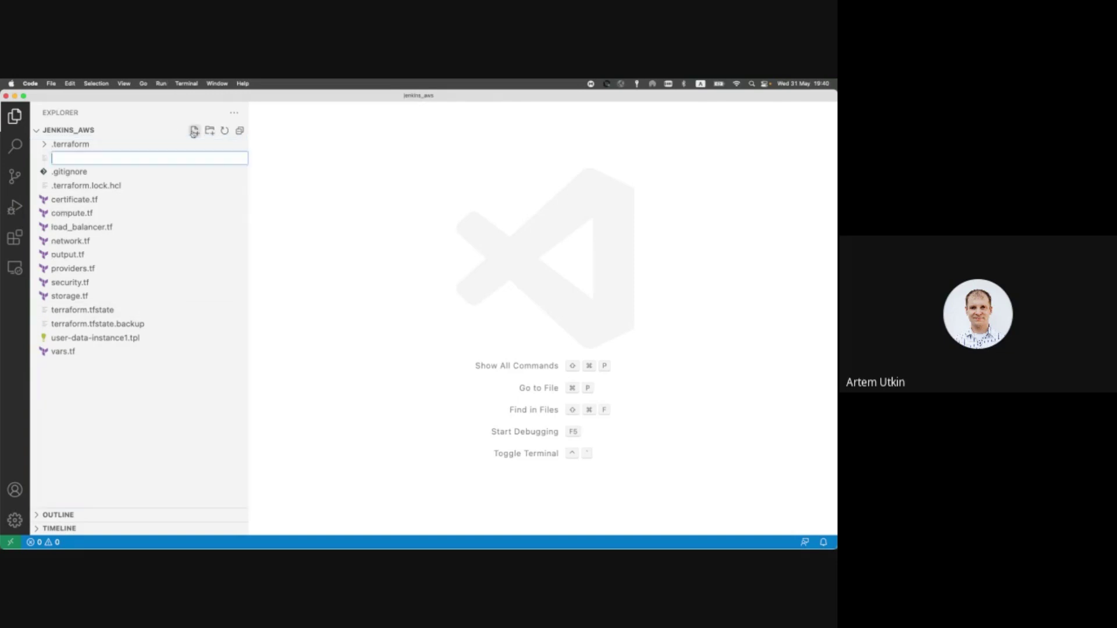
type("dns.tf")
key("Return")
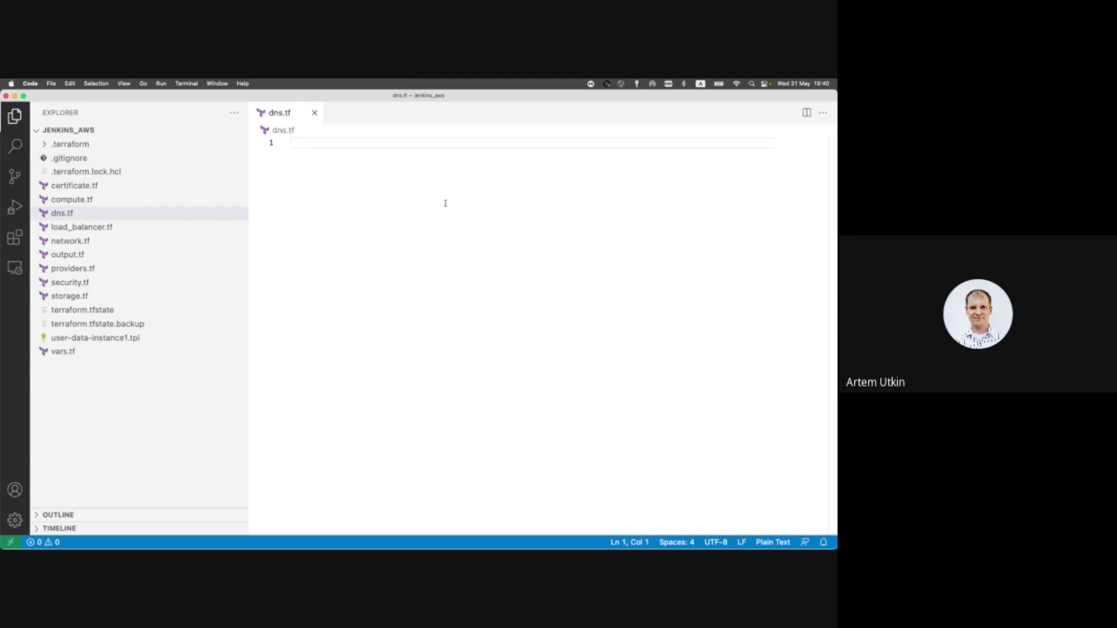
Add an A-type aws_route53_record "ihantala_link" to dns.tf for var.DOMAIN_NAME in data.aws_route53_zone.main, aliased to module.elb with evaluate_target_health true
type("resource \"aws_route53_record\" \"ihantala_link\" {   zone_id = data.aws_route53_zone.main.zone_id   name    = var.DOMAIN_NAME   type    = \"A\"    alias {     name                   = module.elb.elb_dns_name     zone_id                = module.elb.elb_zone_id     evaluate_target_health = true   } }")
left_click_drag(357, 181, 343, 176)
key("super+Tab")
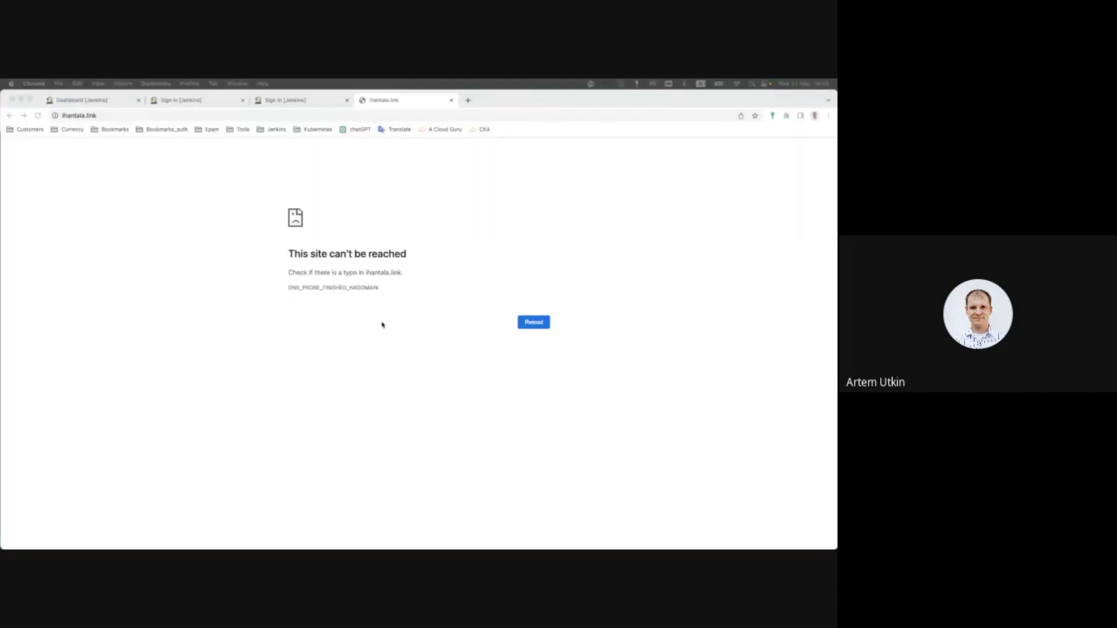
key("super+Tab")
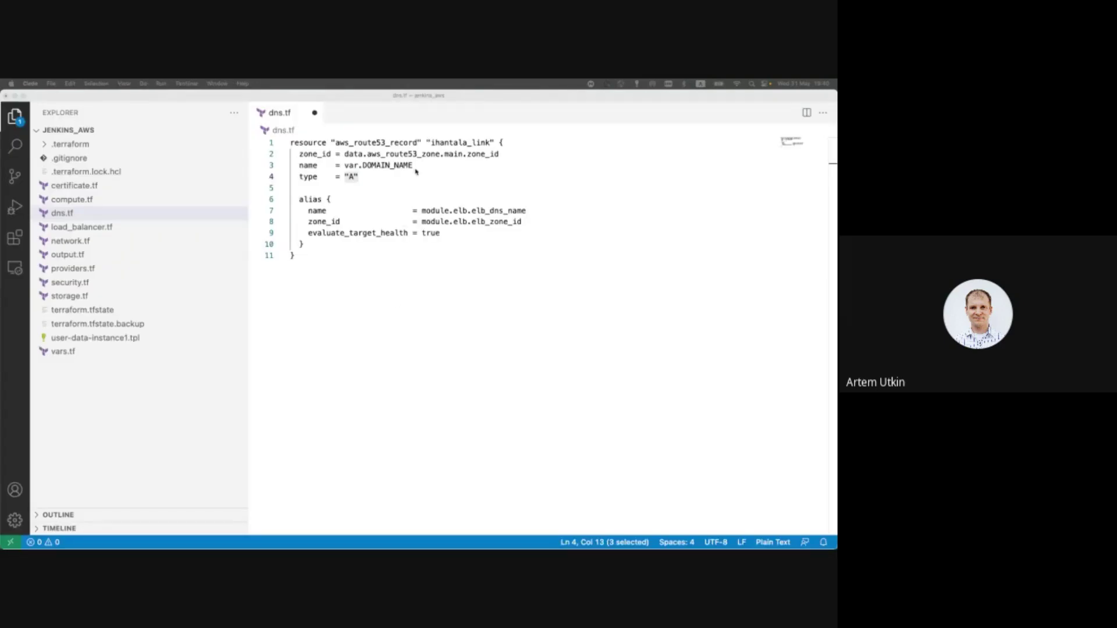
Examine the zone_id line of the ihantala_link record and its reference to the aws_route53_zone data source
scroll(411, 180, "down", 1)
scroll(411, 180, "up", 1)
left_click(380, 153)
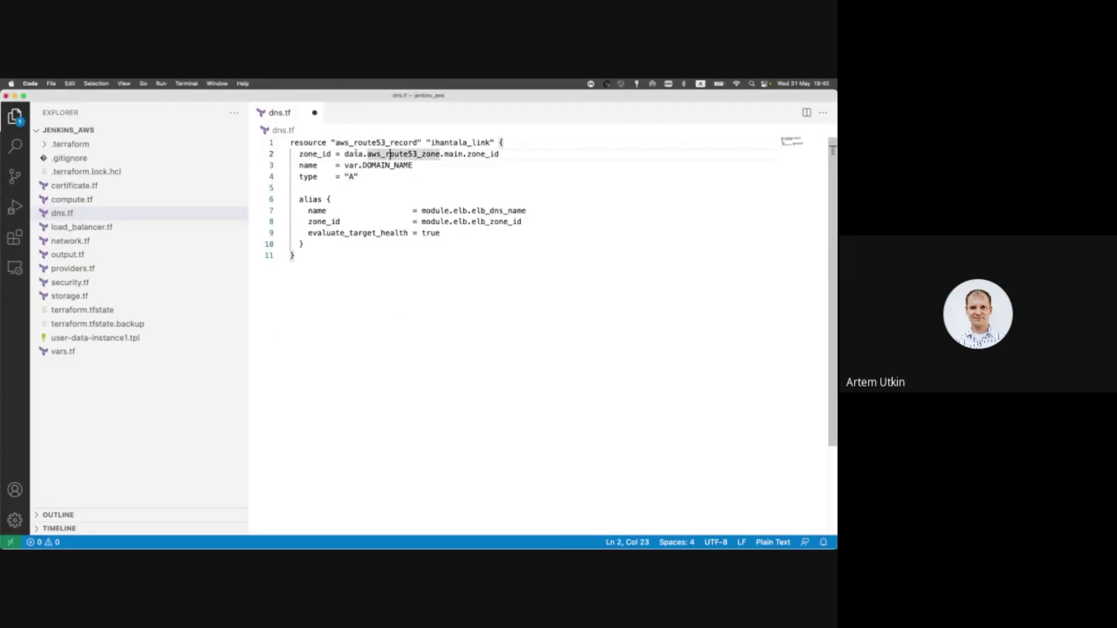
double_click(346, 153)
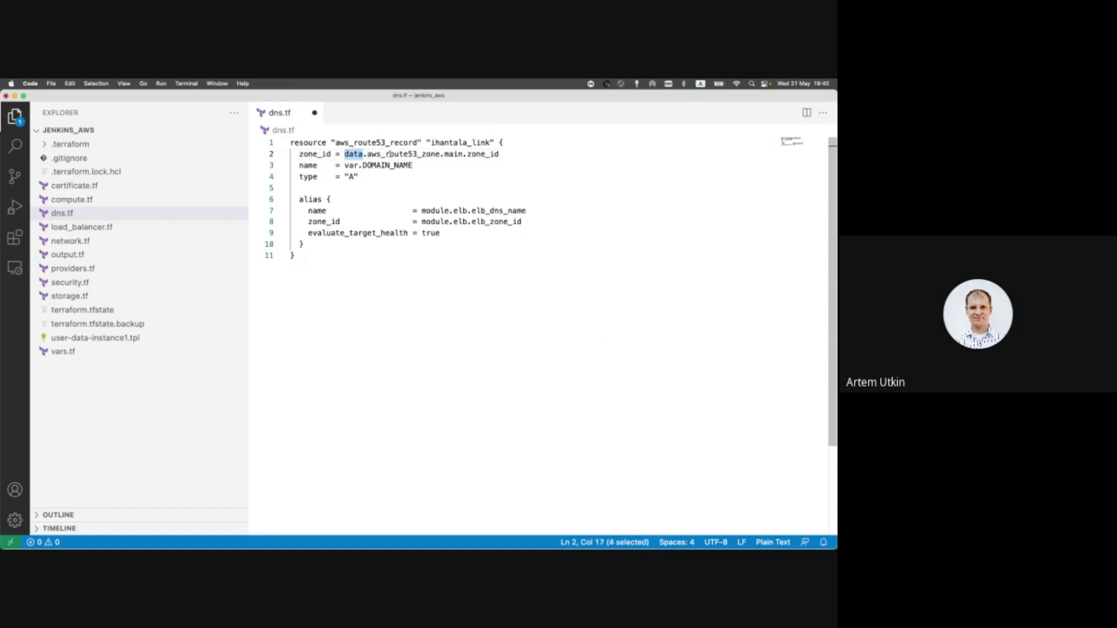
Check the ihantala_link record's zone reference, record type and alias name in dns.tf, and save the file
double_click(397, 154)
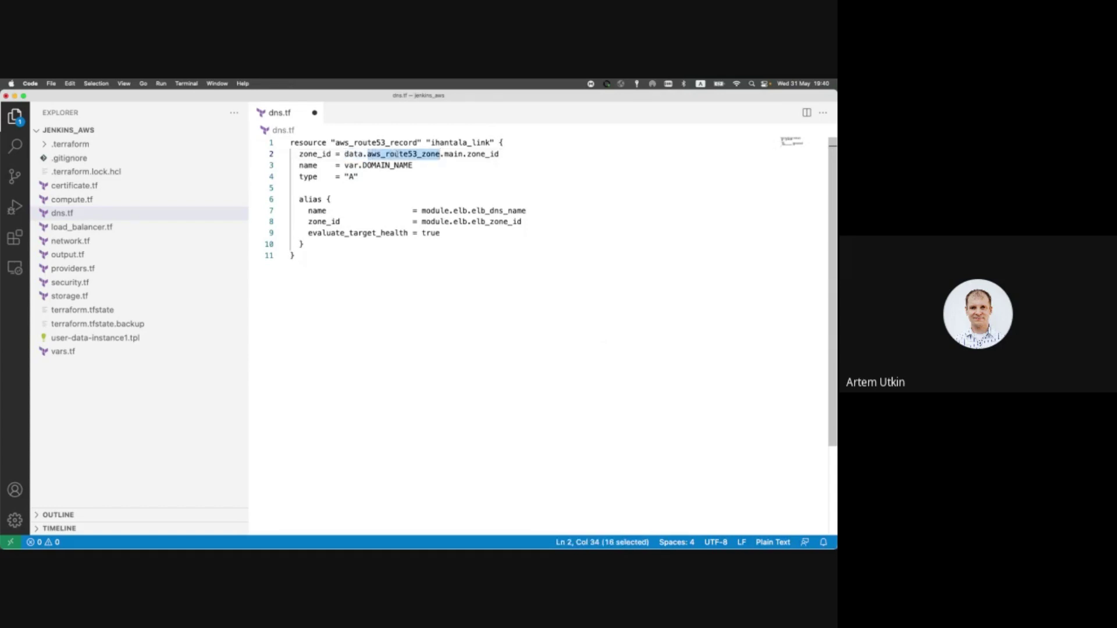
double_click(462, 153)
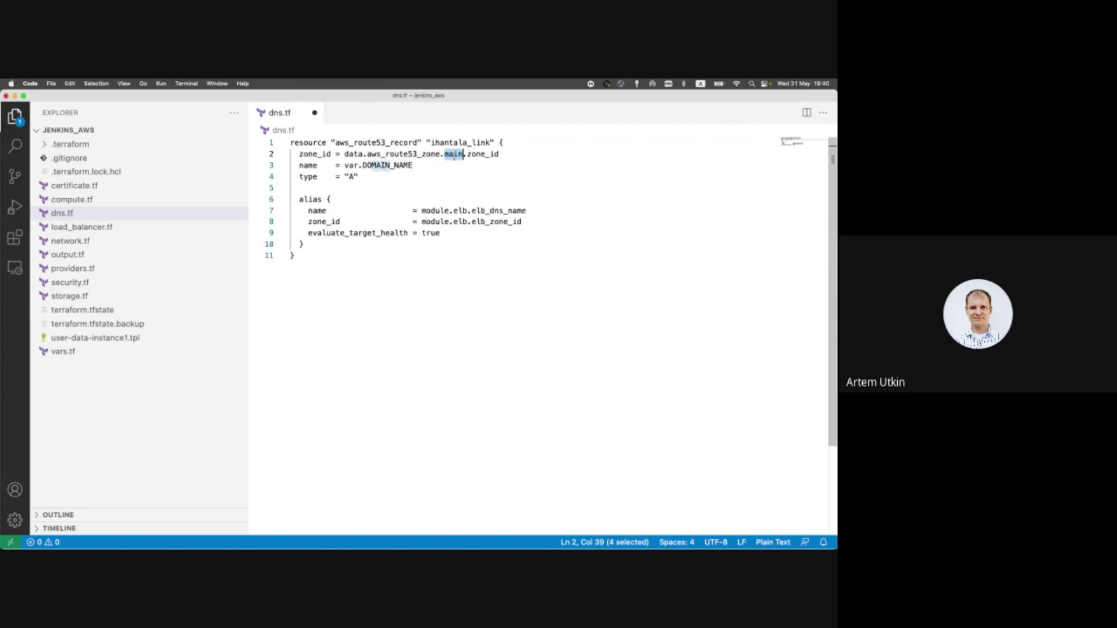
left_click_drag(359, 176, 340, 176)
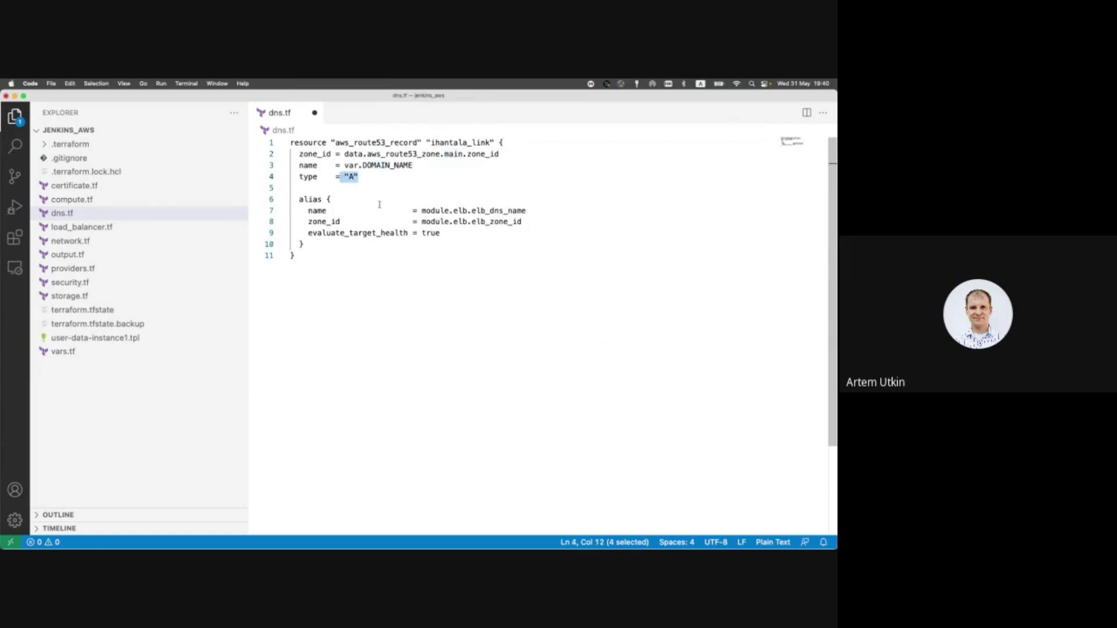
double_click(315, 210)
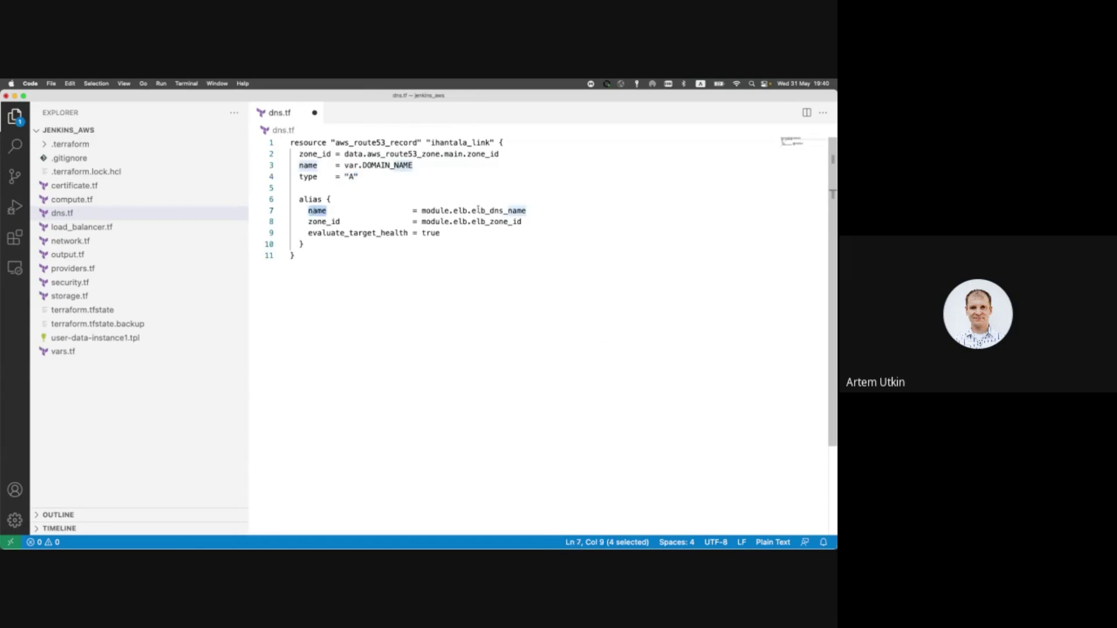
left_click(436, 277)
key("super+s")
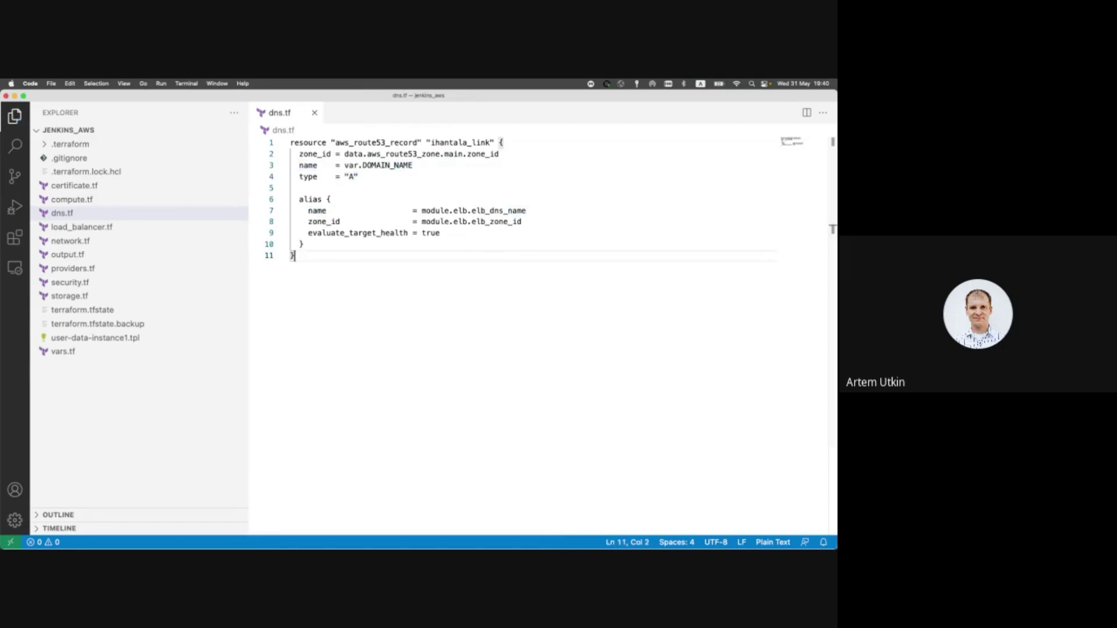
Switch to Terminal and run terraform apply --auto-approve in the jenkins_aws project
key("super+Tab")
key("Up")
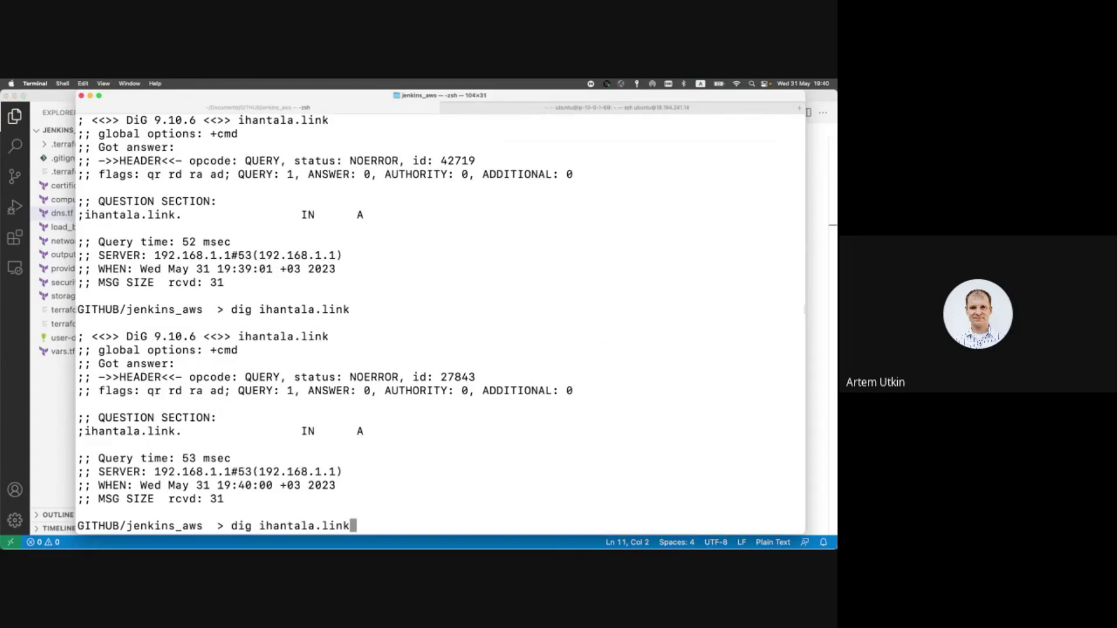
key("Up")
key("Up")
key("Return")
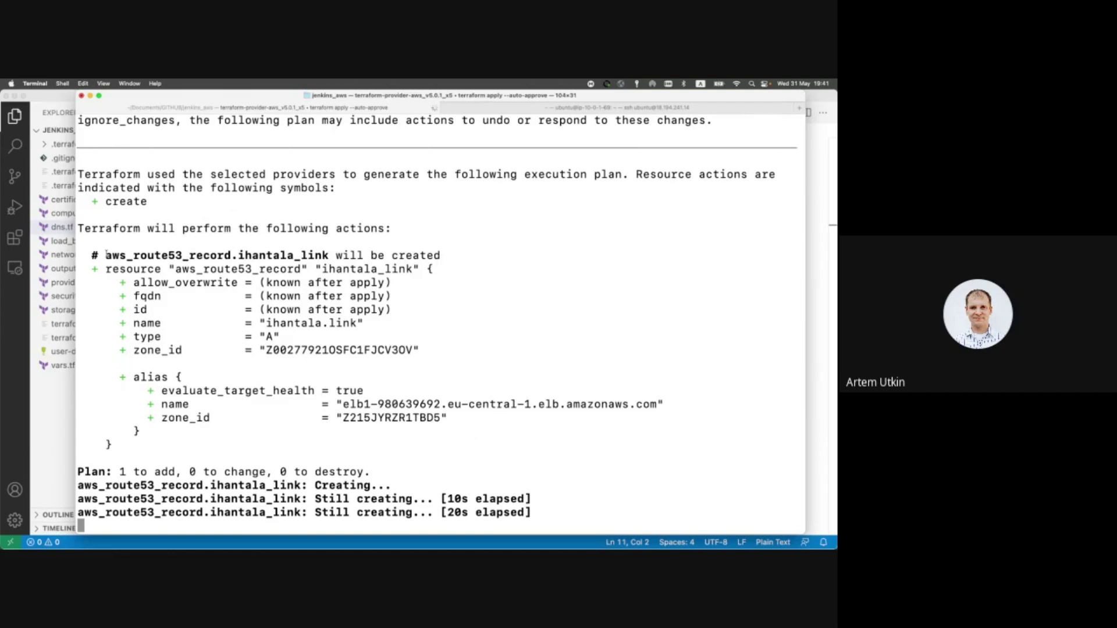
Examine the resource name, record type and alias target of aws_route53_record.ihantala_link in the Terraform apply output
left_click_drag(106, 254, 329, 256)
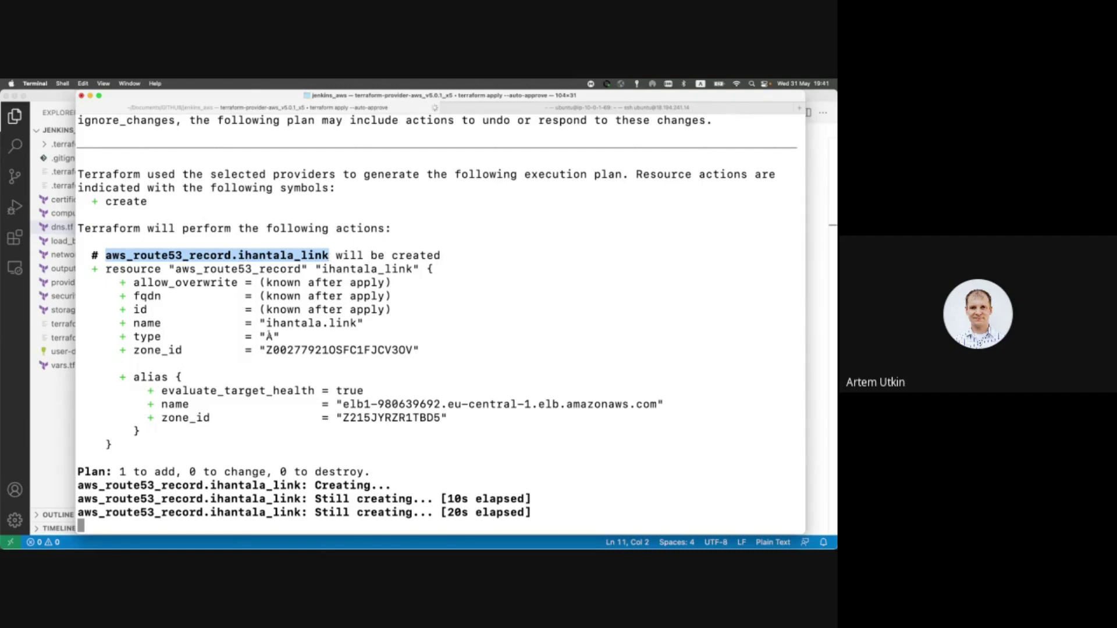
left_click_drag(261, 336, 280, 336)
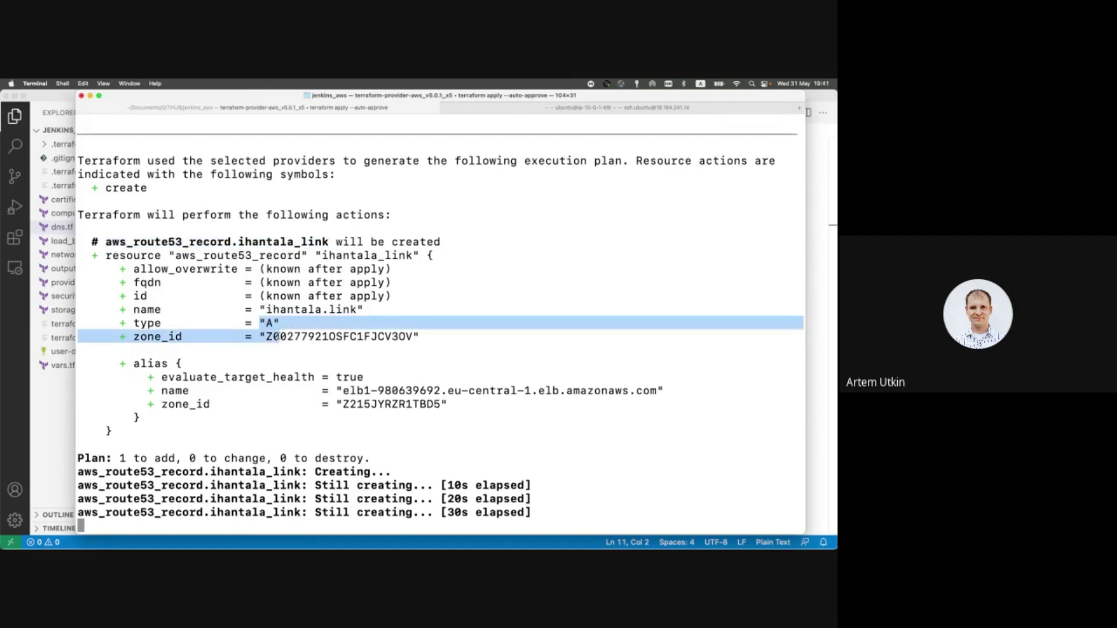
left_click(280, 327)
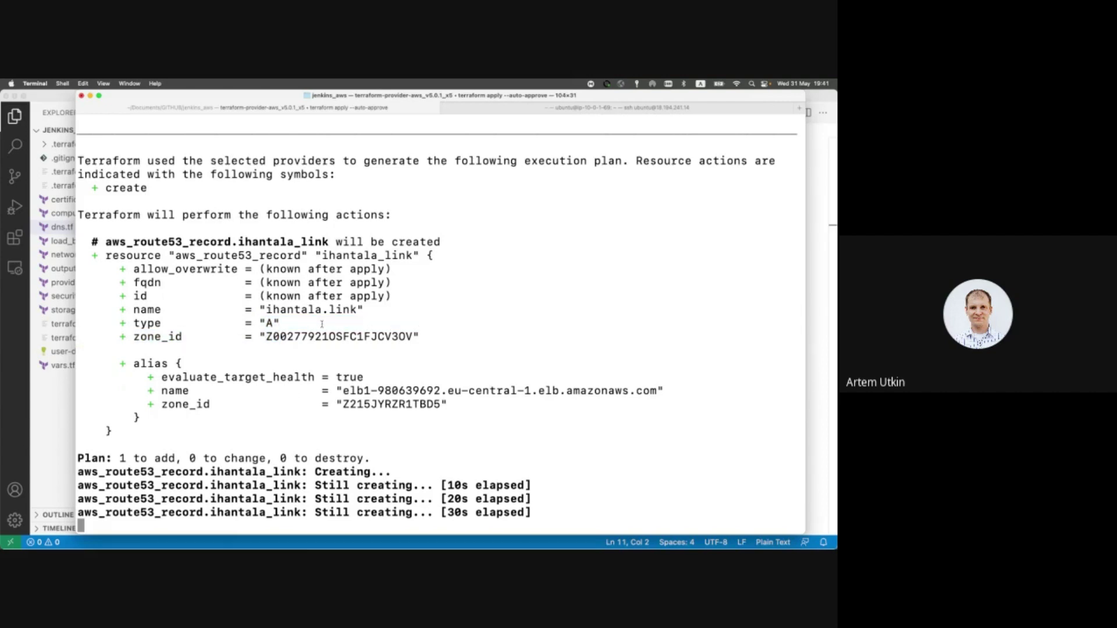
left_click_drag(344, 391, 659, 390)
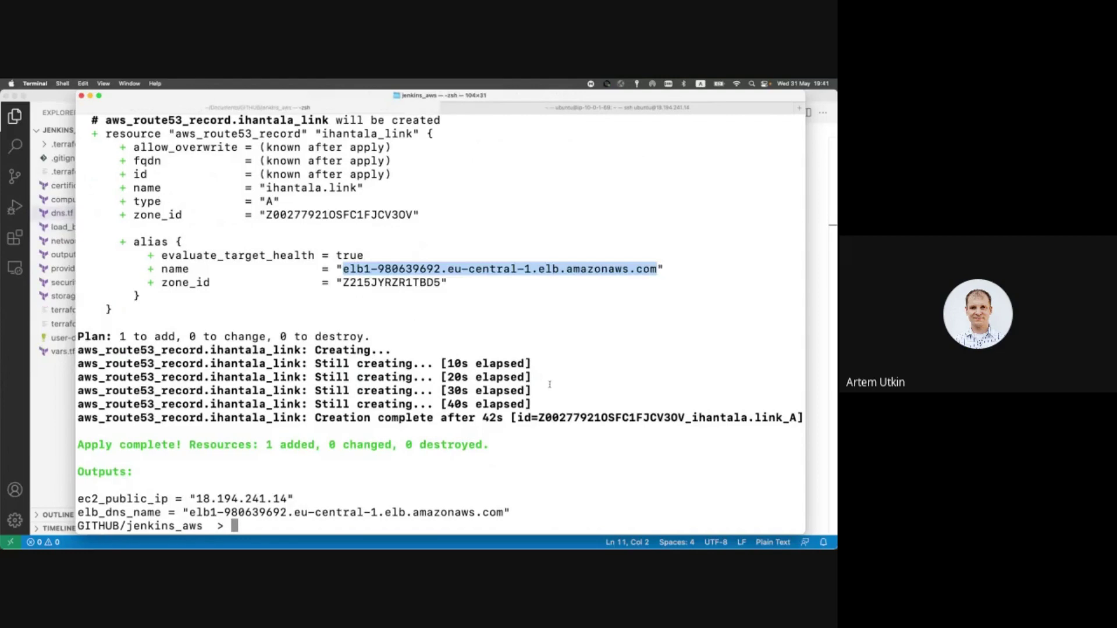
Switch to Chrome, reload the Route 53 records of the ihantala.link hosted zone, and examine the A record's name, type and target
key("super+Tab")
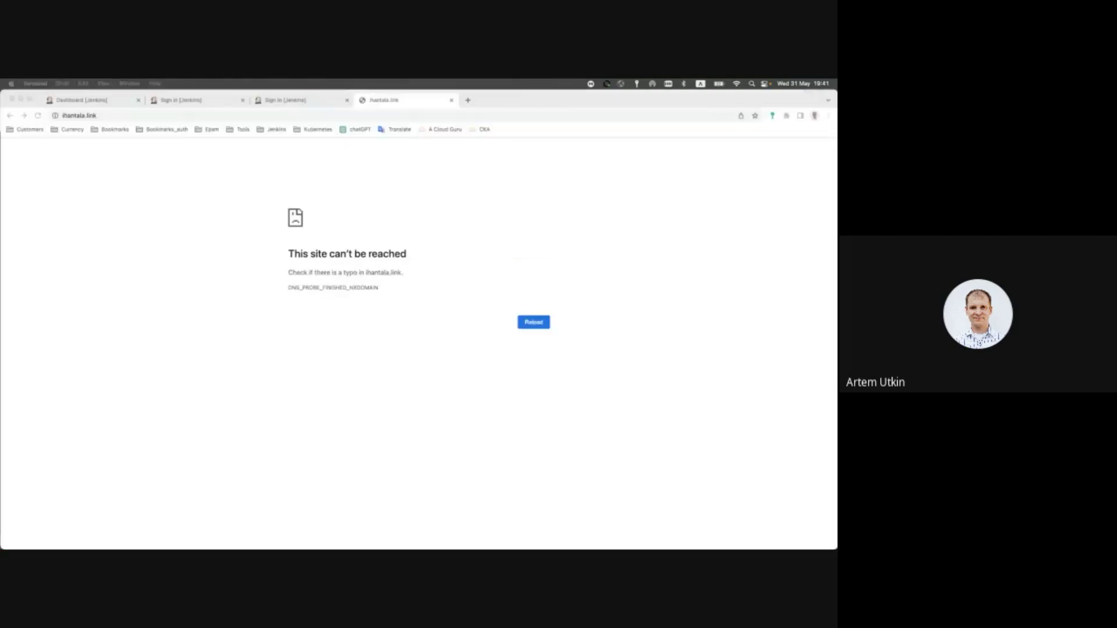
left_click_drag(309, 547, 294, 122)
double_click(294, 122)
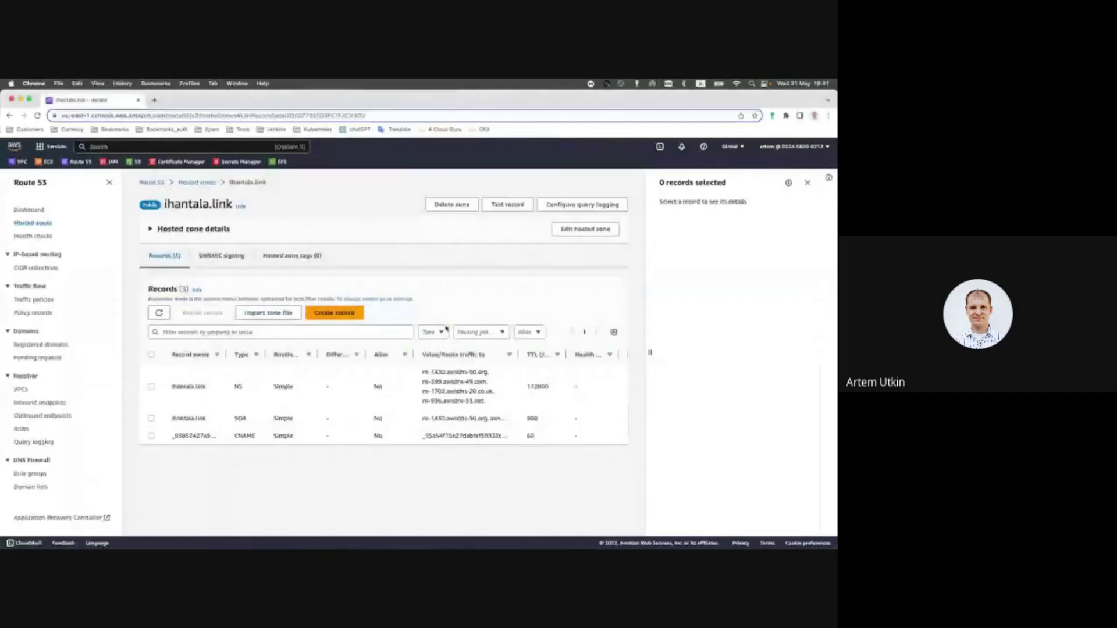
left_click(38, 115)
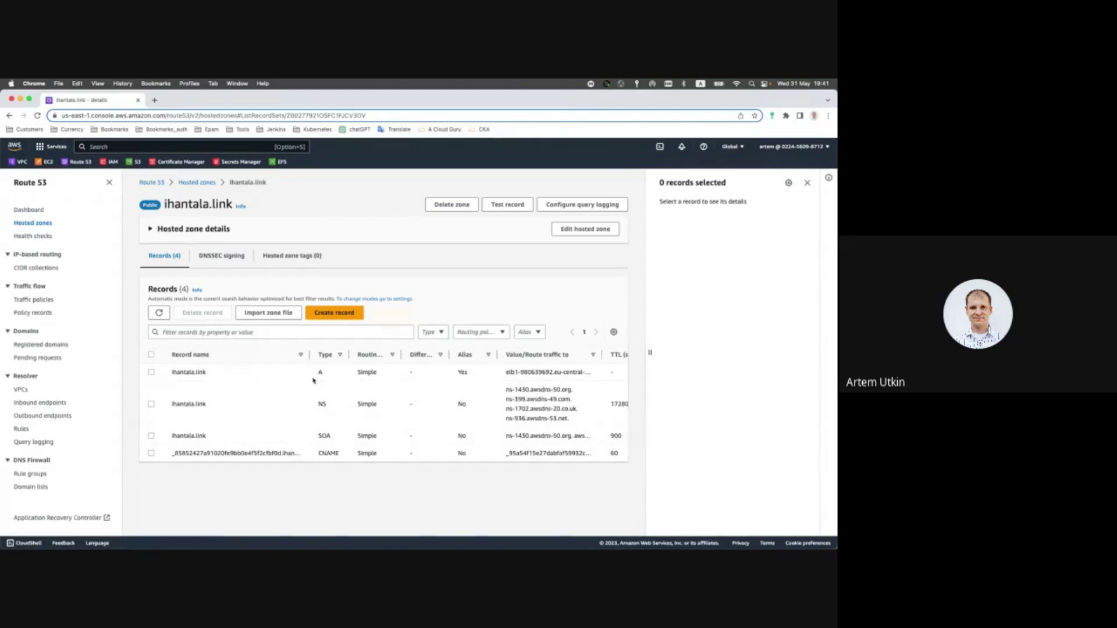
double_click(319, 372)
left_click_drag(172, 374, 214, 377)
left_click_drag(504, 374, 588, 372)
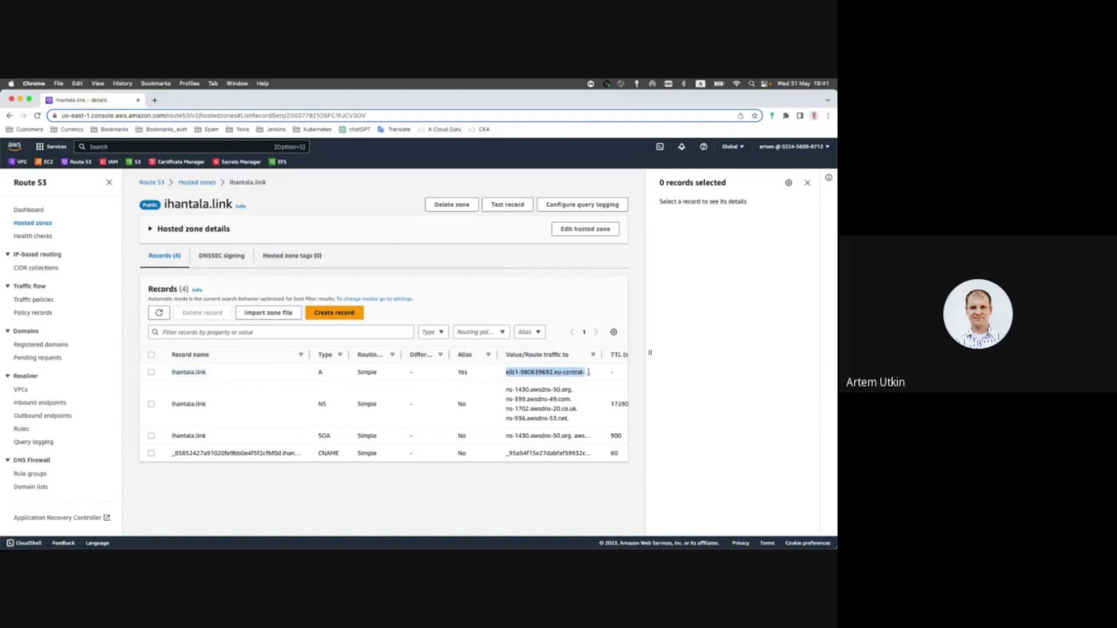
left_click(11, 99)
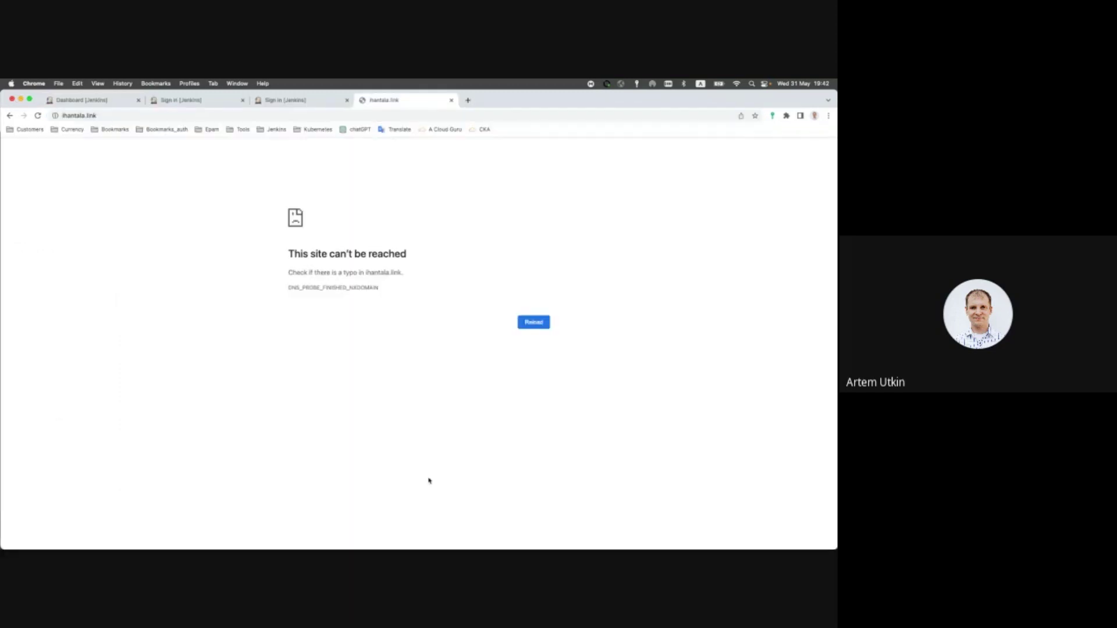
Switch to Terminal and run dig ihantala.link twice to query the domain's A record
key("super+Tab")
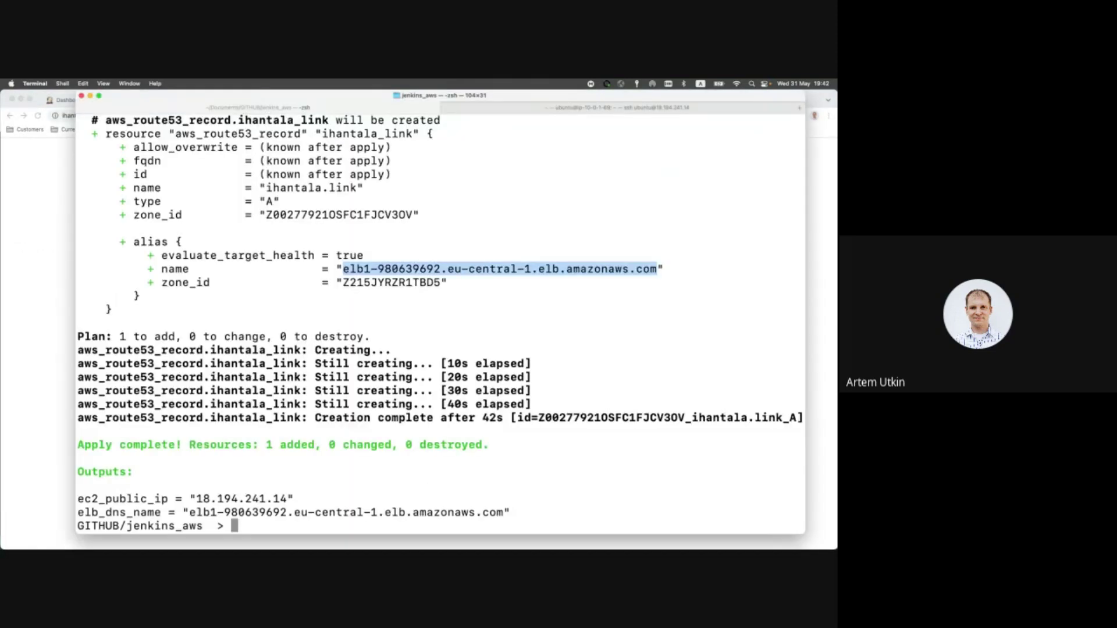
type("dig ihantala.link")
key("Return")
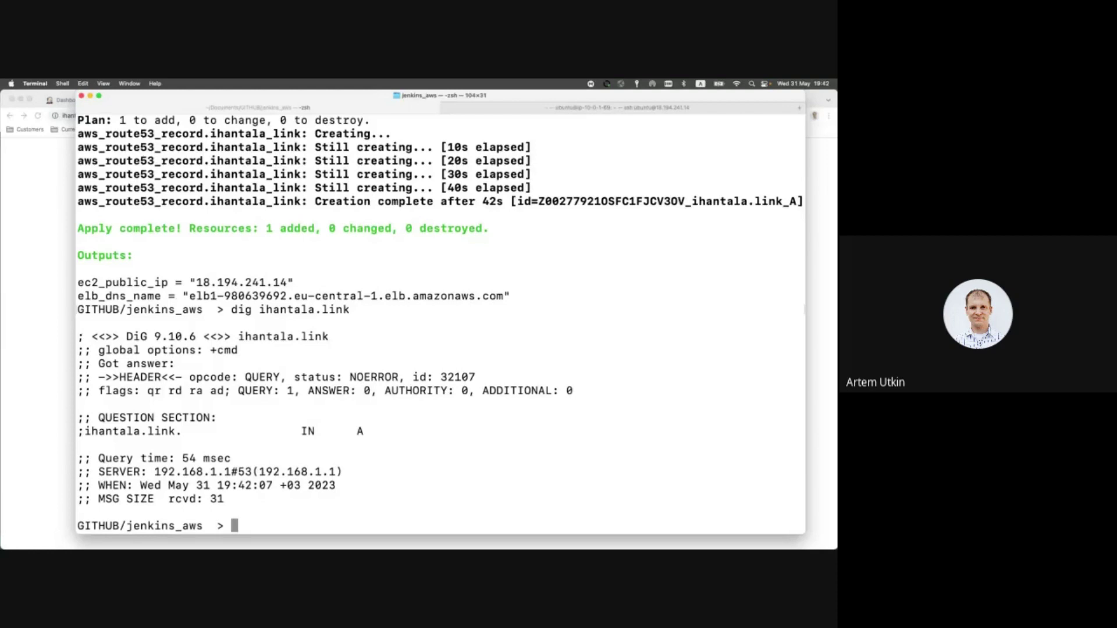
key("Up")
key("Return")
Switch to Chrome, reload the ihantala.link page, and compare it with the latest dig output in Terminal
key("super+Tab")
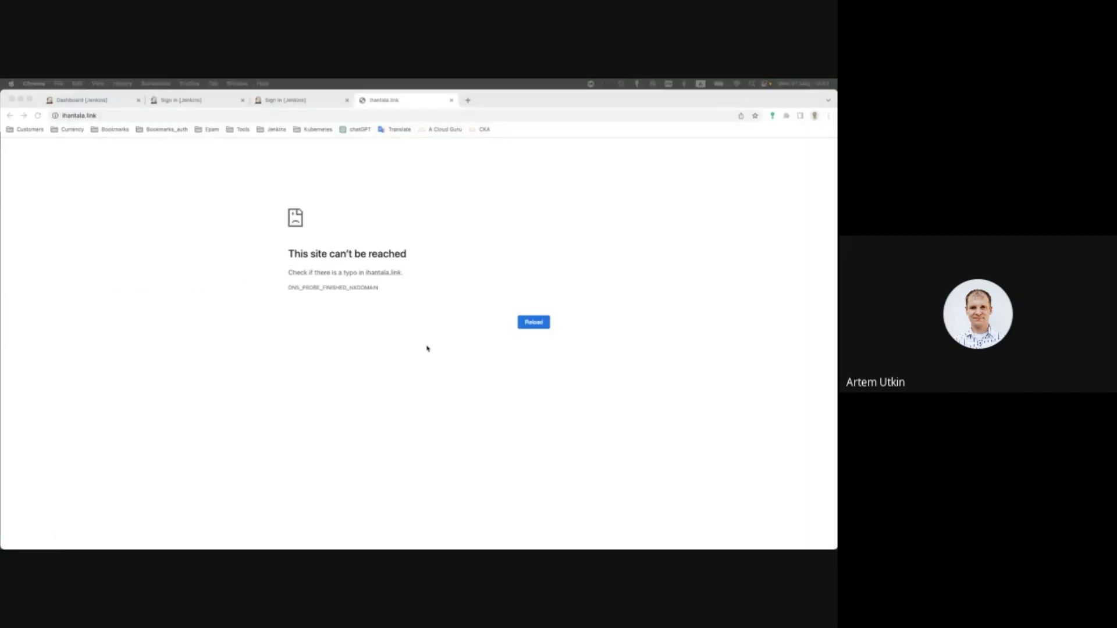
left_click(533, 322)
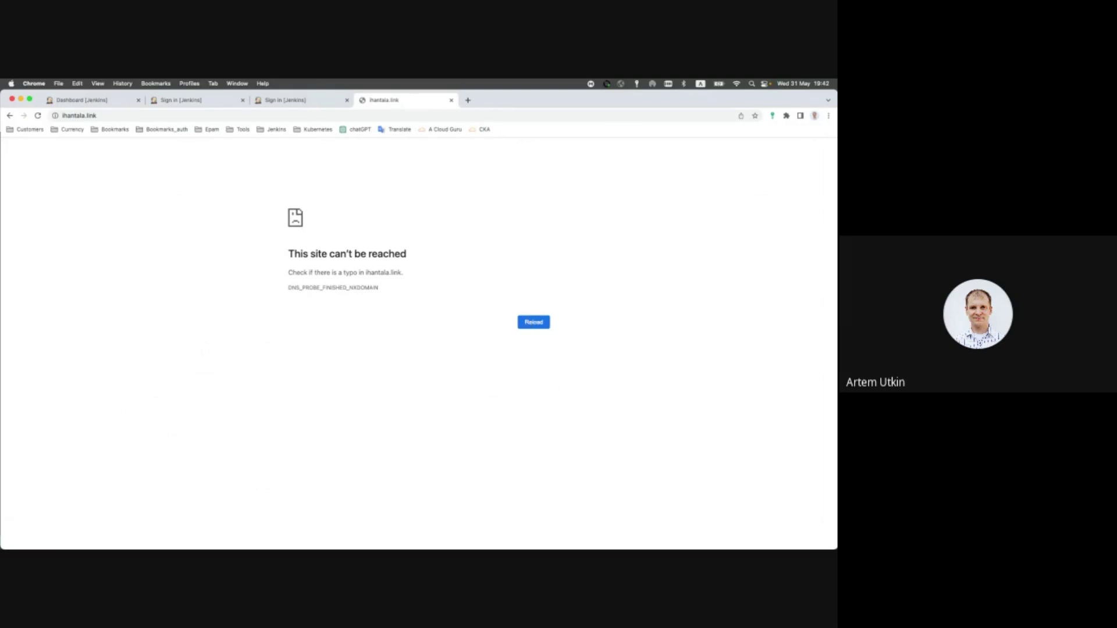
key("super+Tab")
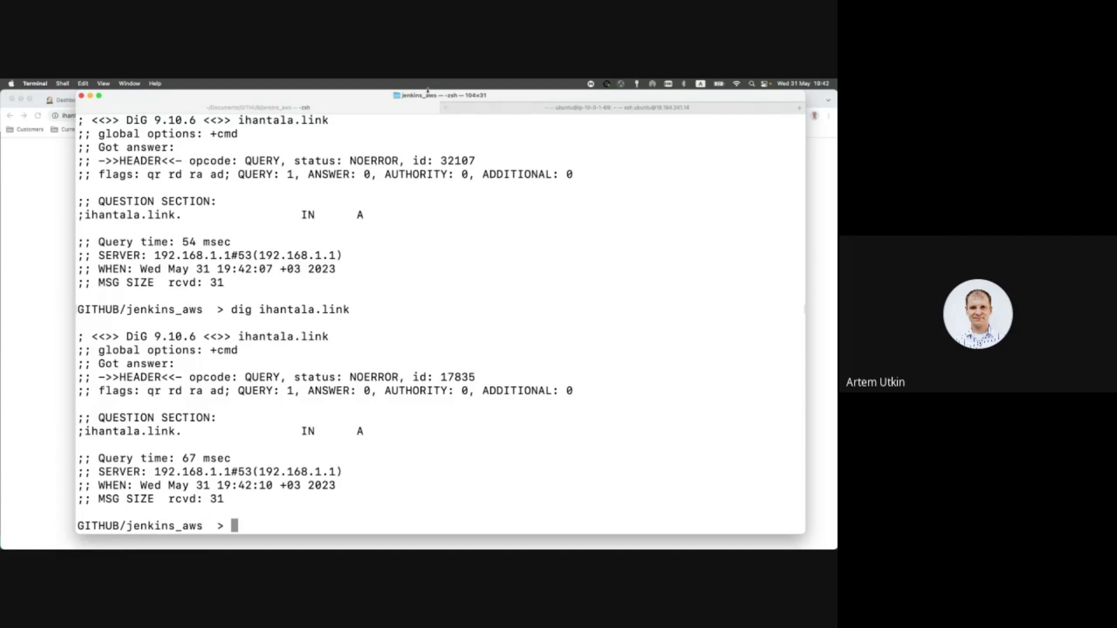
key("super+Tab")
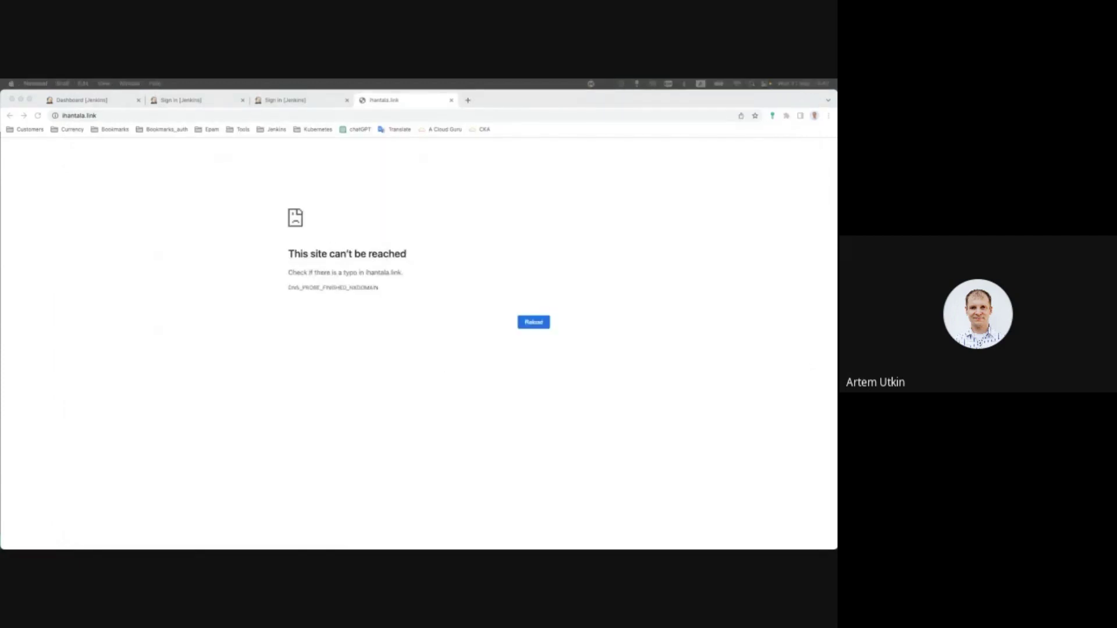